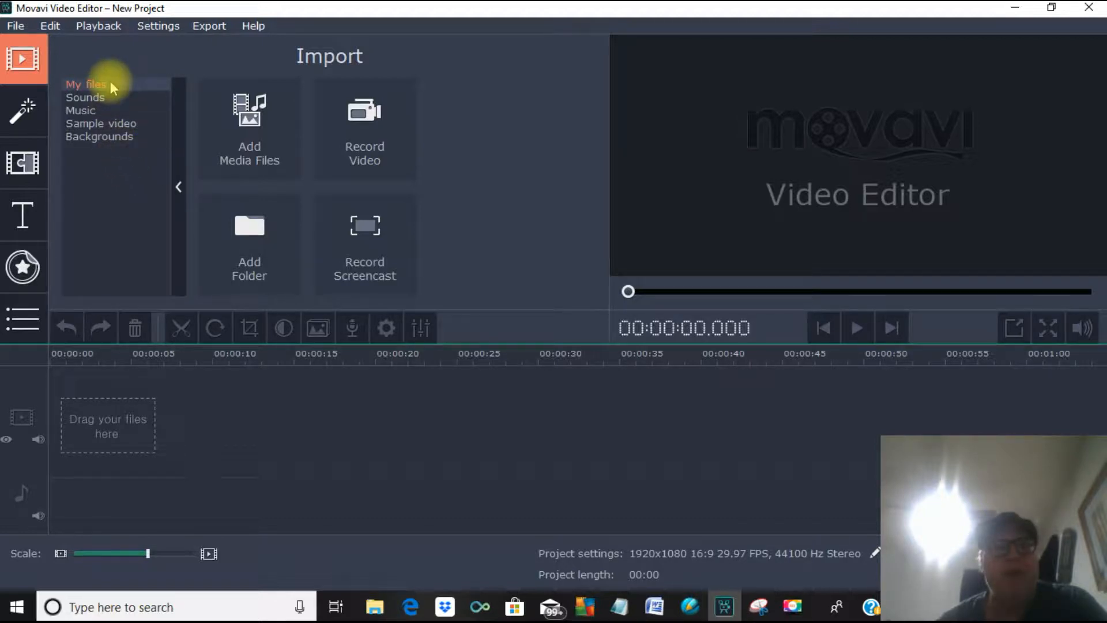
# Import the video Beach - 3998 from the Downloads folder and delete its separate audio clip from the timeline
pyautogui.click(264, 128)
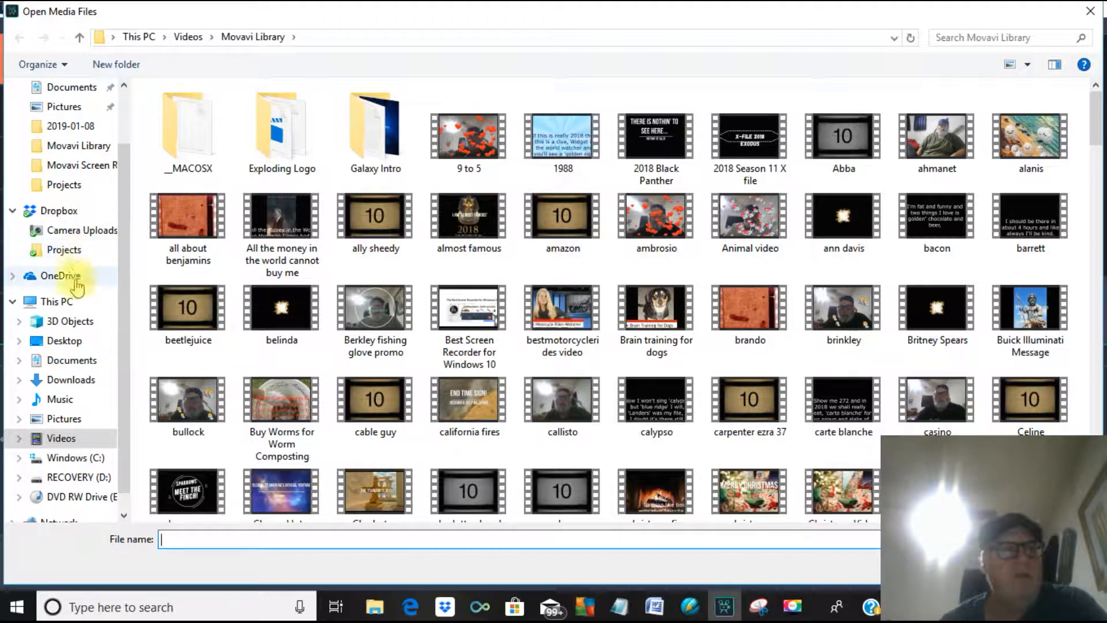
pyautogui.click(71, 380)
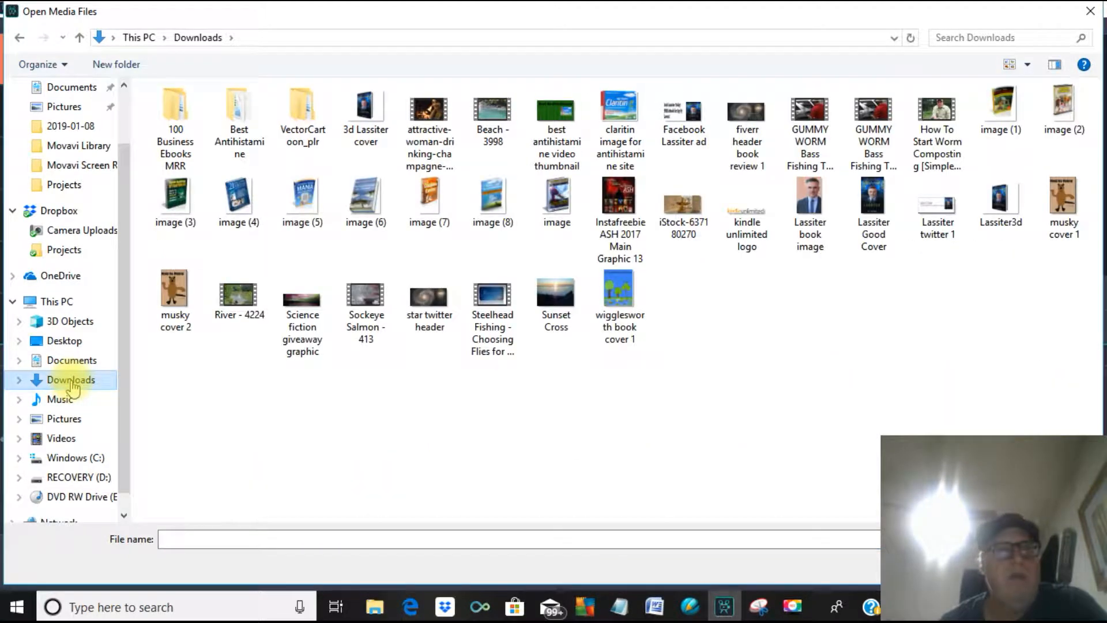
pyautogui.click(519, 109)
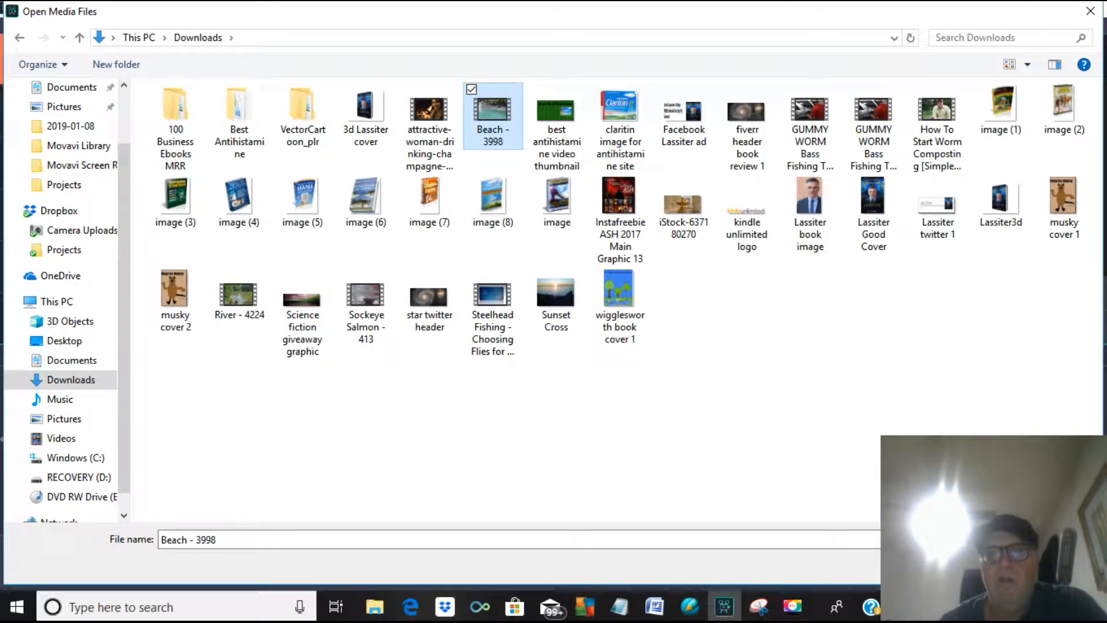
pyautogui.click(973, 566)
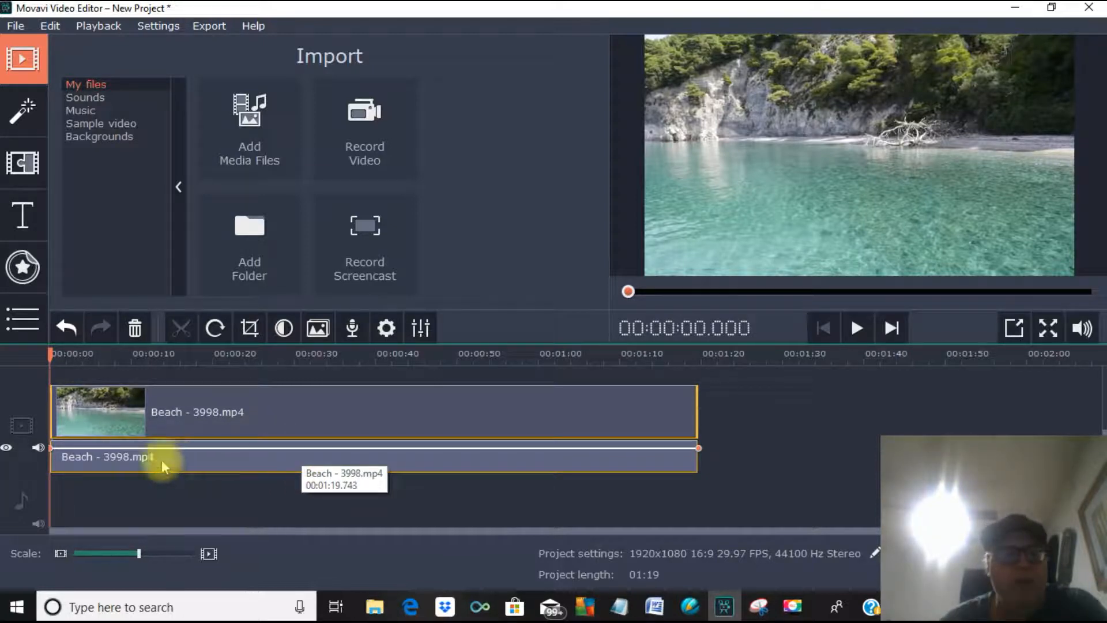
pyautogui.click(200, 457)
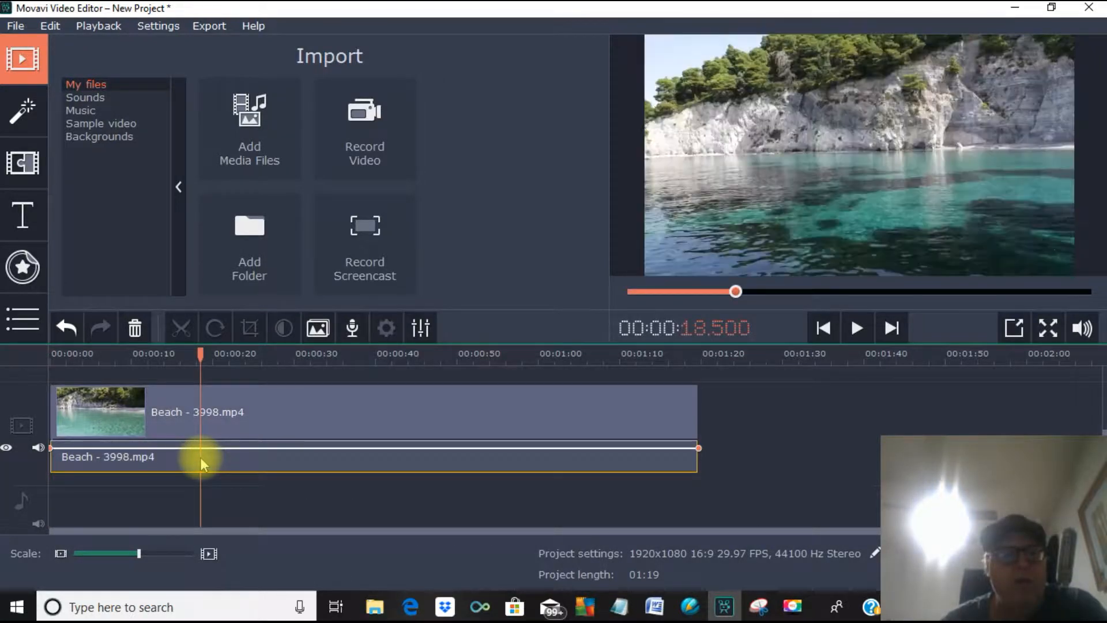
pyautogui.click(135, 330)
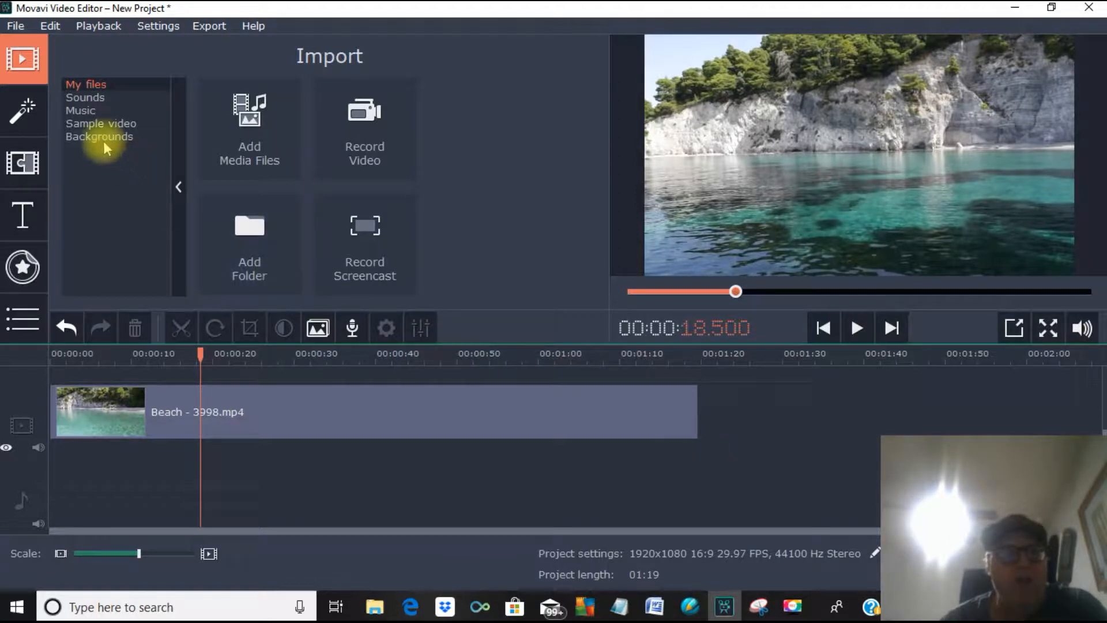
# Add the Inspiration track from the built-in music collection at the start of the audio track
pyautogui.click(93, 109)
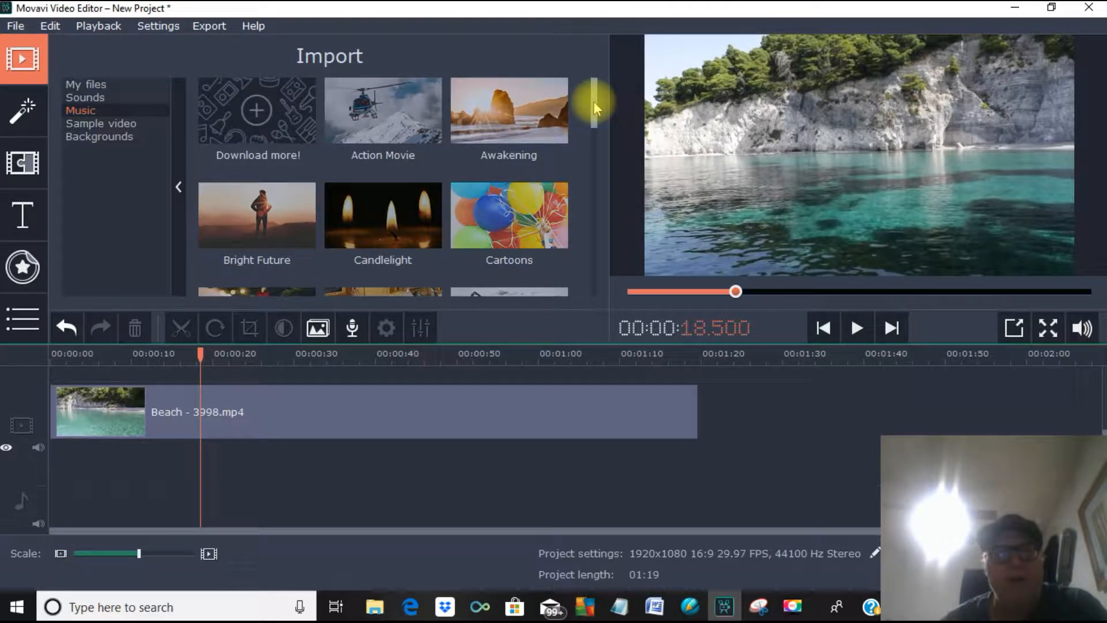
pyautogui.moveTo(593, 101); pyautogui.dragTo(597, 183)
pyautogui.moveTo(531, 176); pyautogui.dragTo(50, 500)
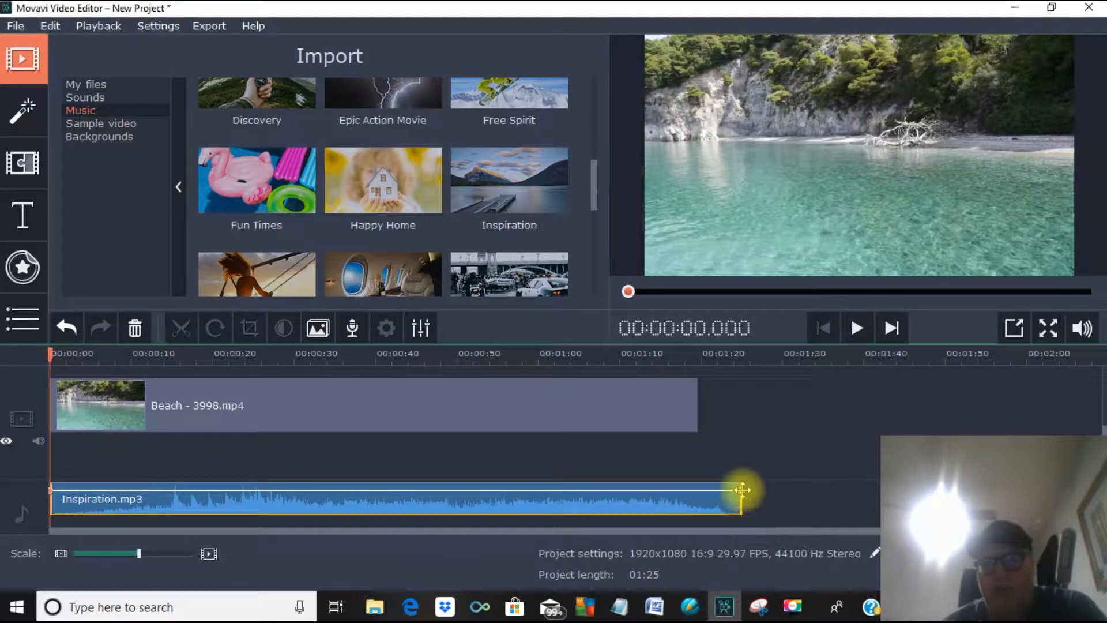
# Trim the end of the Inspiration clip to the end of the video and extend it back to full length
pyautogui.click(742, 499)
pyautogui.moveTo(722, 488); pyautogui.dragTo(705, 506)
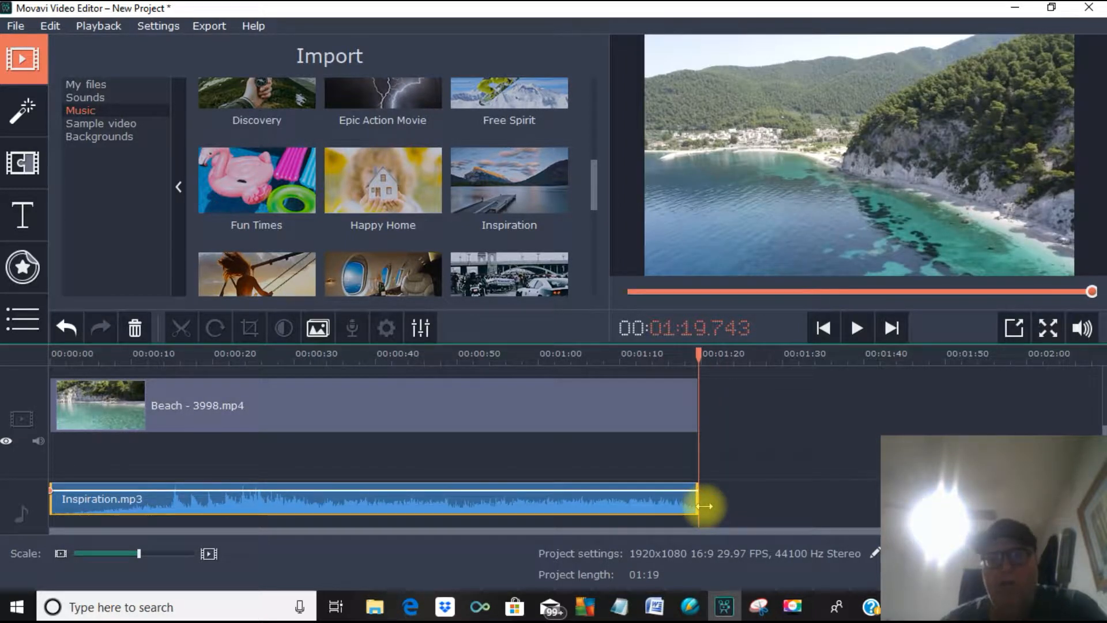
pyautogui.moveTo(700, 494); pyautogui.dragTo(765, 491)
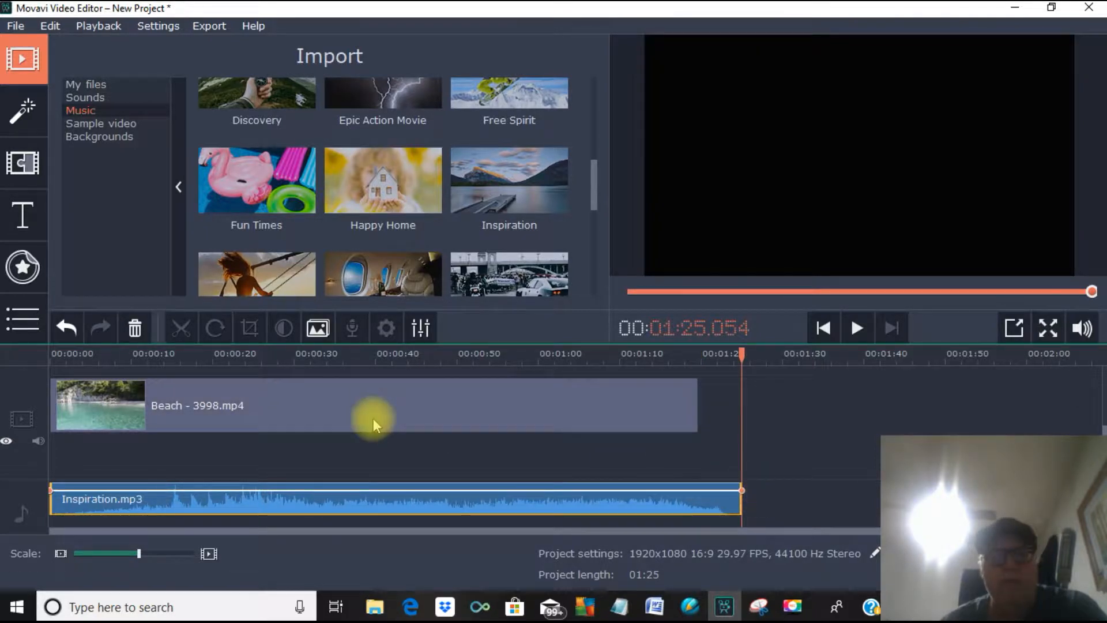
# Split the Inspiration music clip at 00:01:20.000 and delete the leftover piece after the cut
pyautogui.click(702, 492)
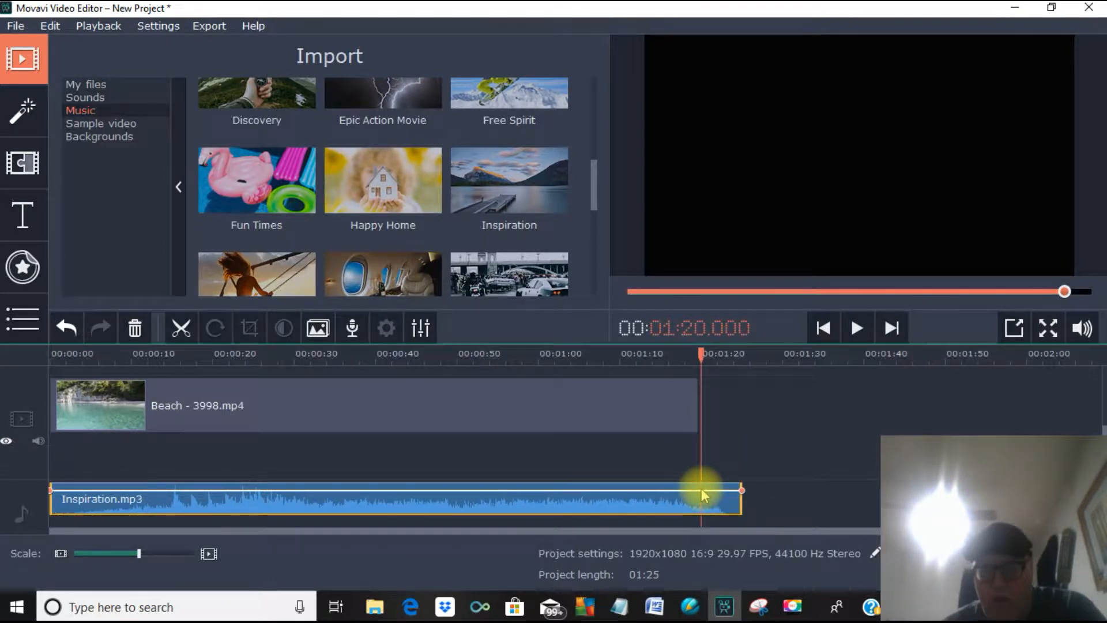
pyautogui.click(181, 330)
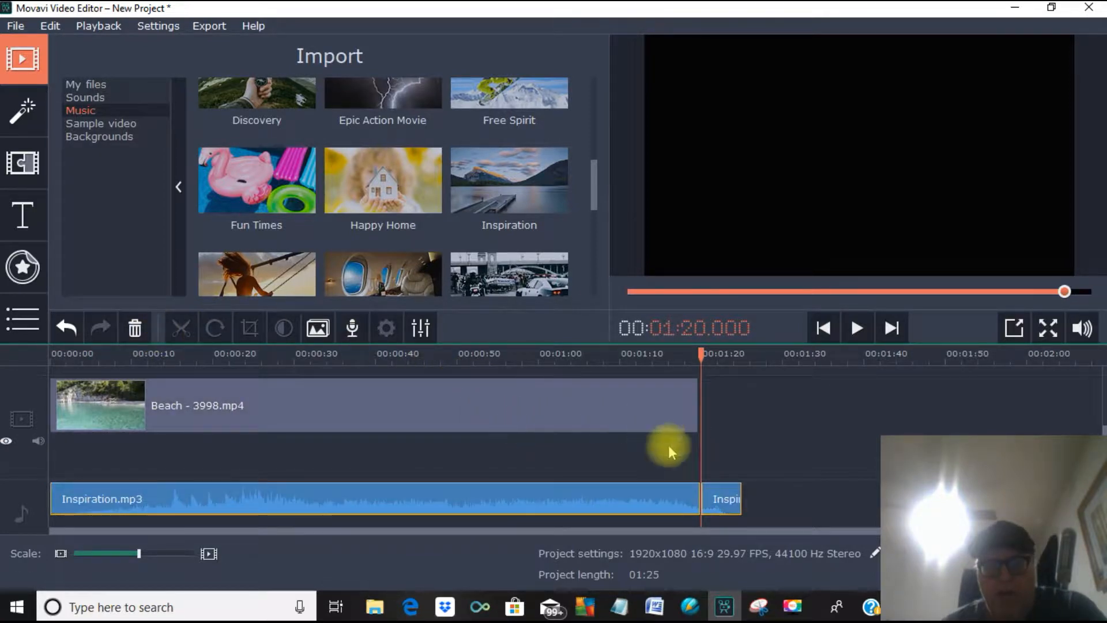
pyautogui.click(724, 499)
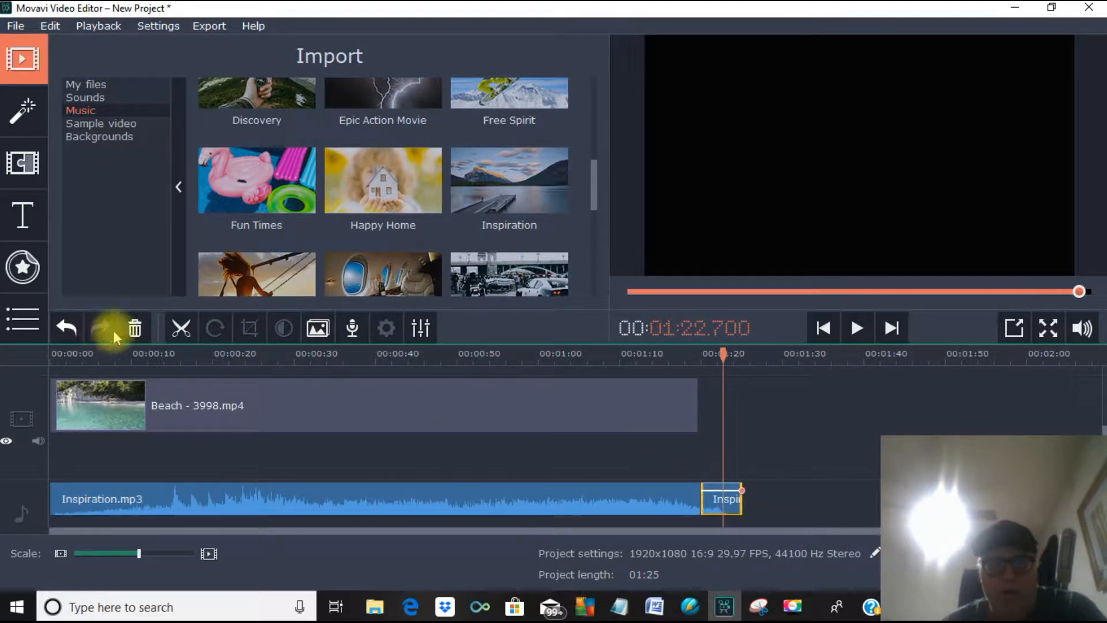
pyautogui.click(135, 328)
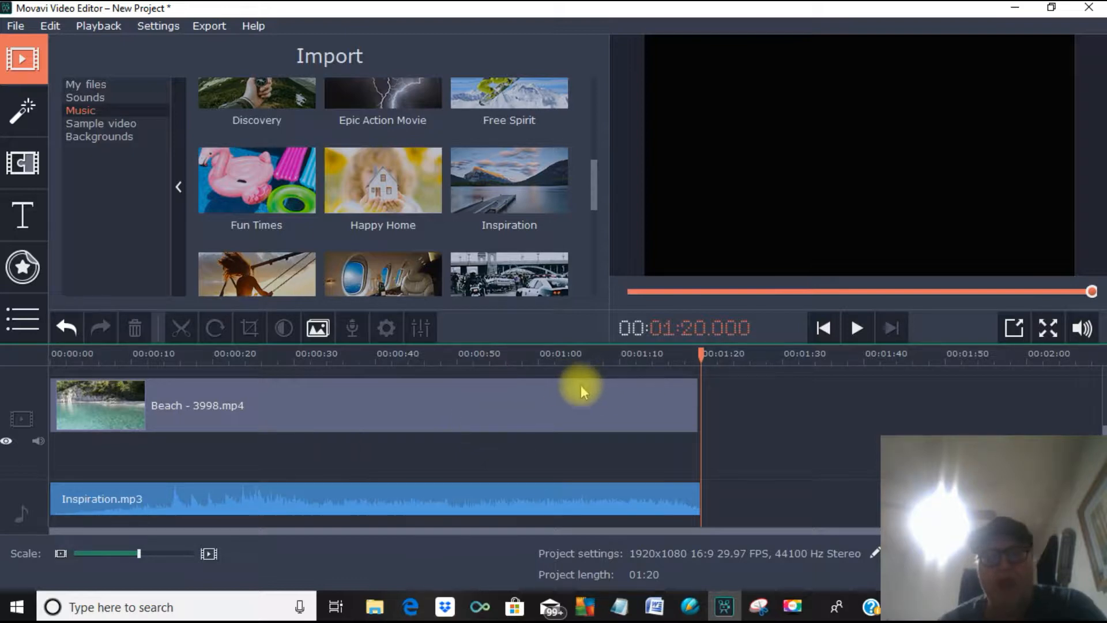
# Copy the Beach - 3998 video clip and paste the copy into the video track at 00:00:48.200
pyautogui.click(442, 400)
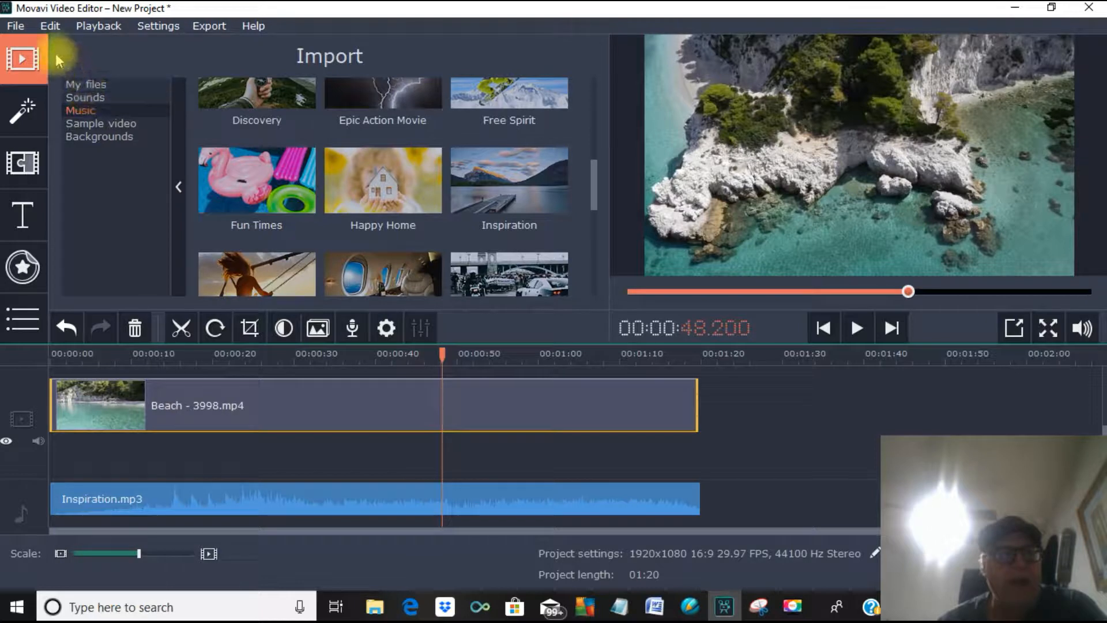
pyautogui.click(51, 26)
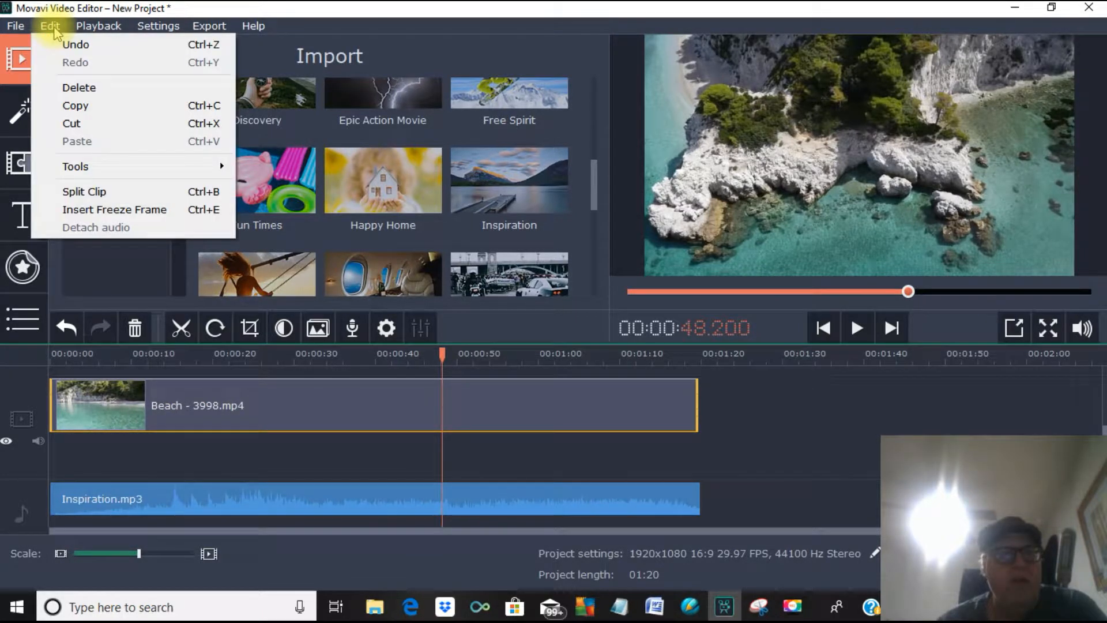
pyautogui.click(74, 107)
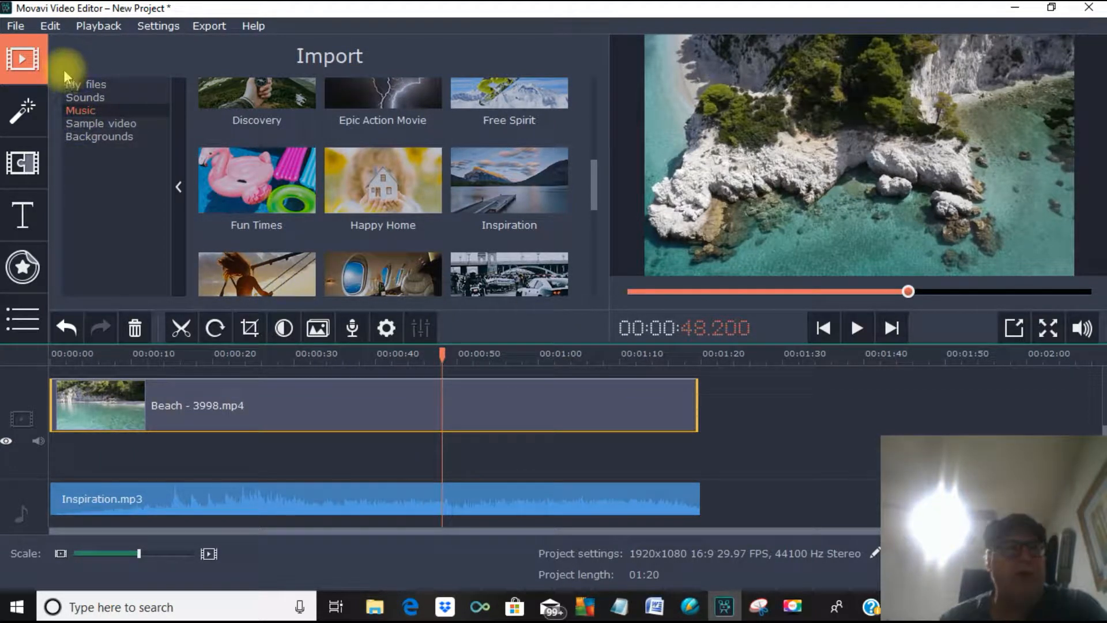
pyautogui.click(54, 30)
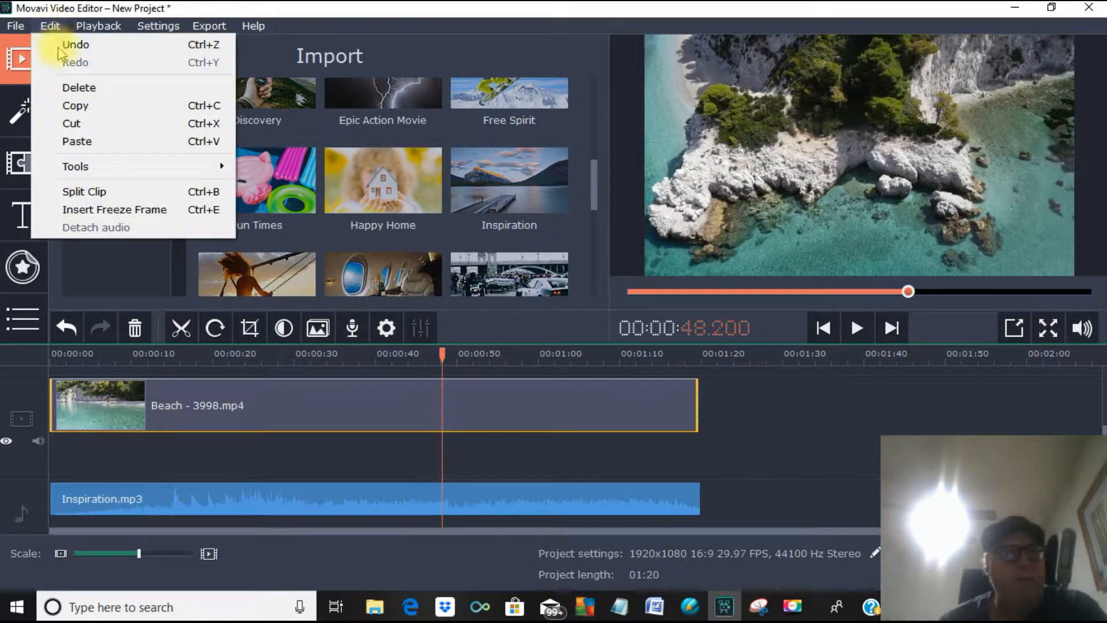
pyautogui.click(81, 142)
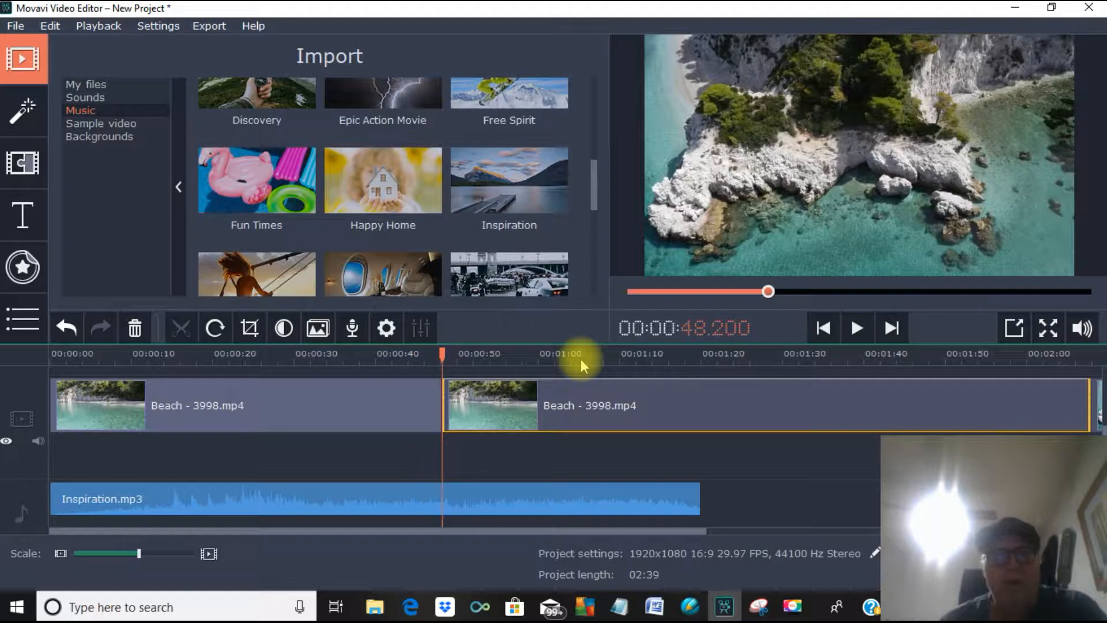
# Copy the Inspiration music clip and paste the copy at 00:00:48.200
pyautogui.click(522, 490)
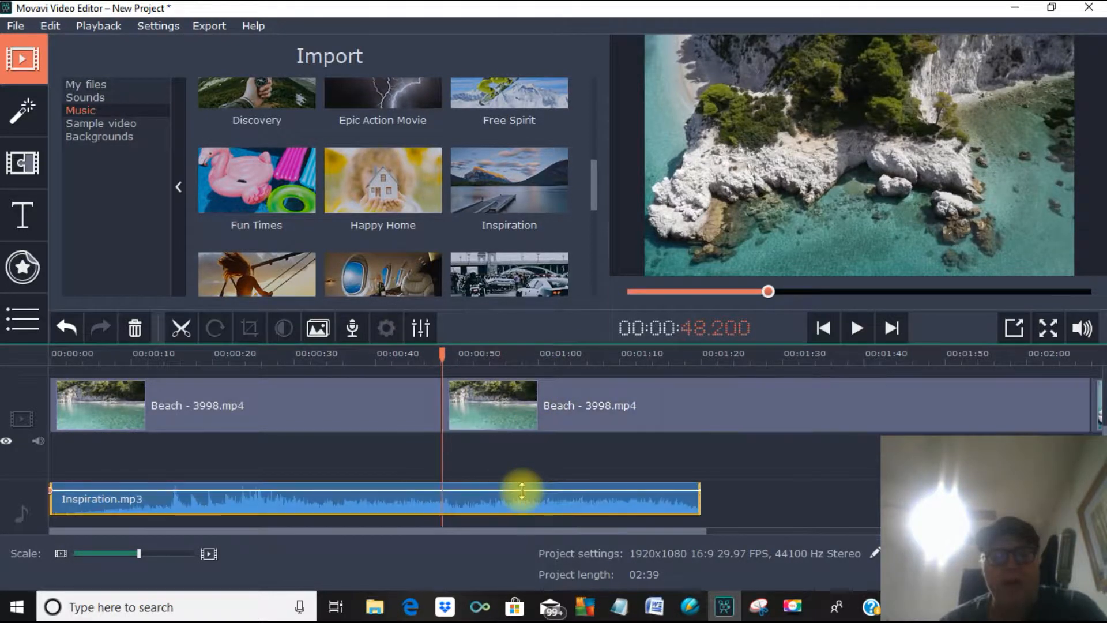
pyautogui.click(50, 26)
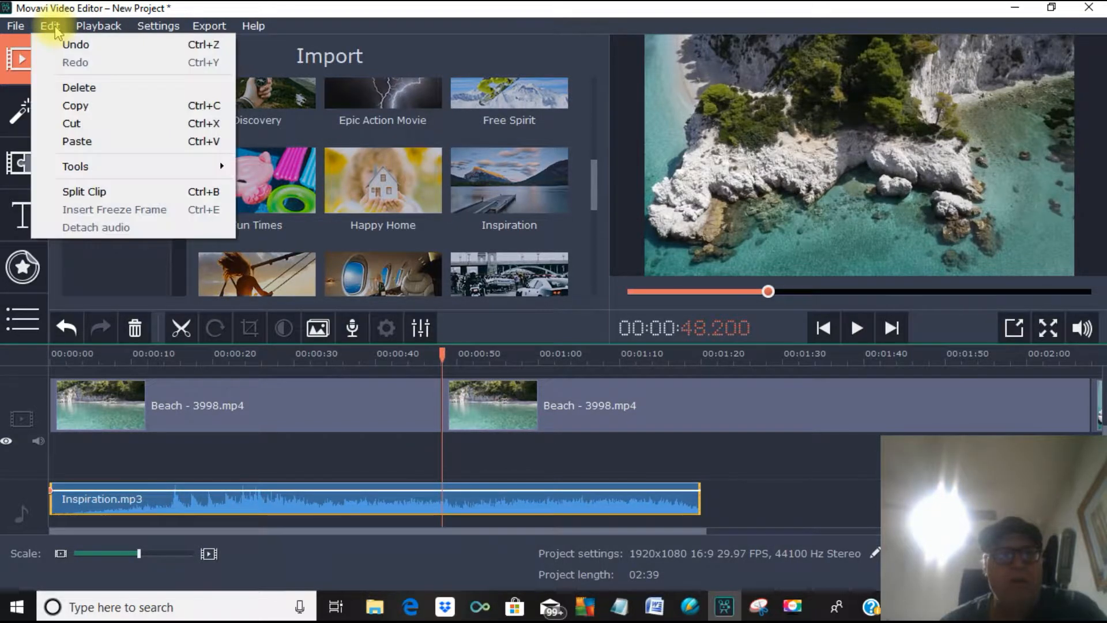
pyautogui.click(75, 107)
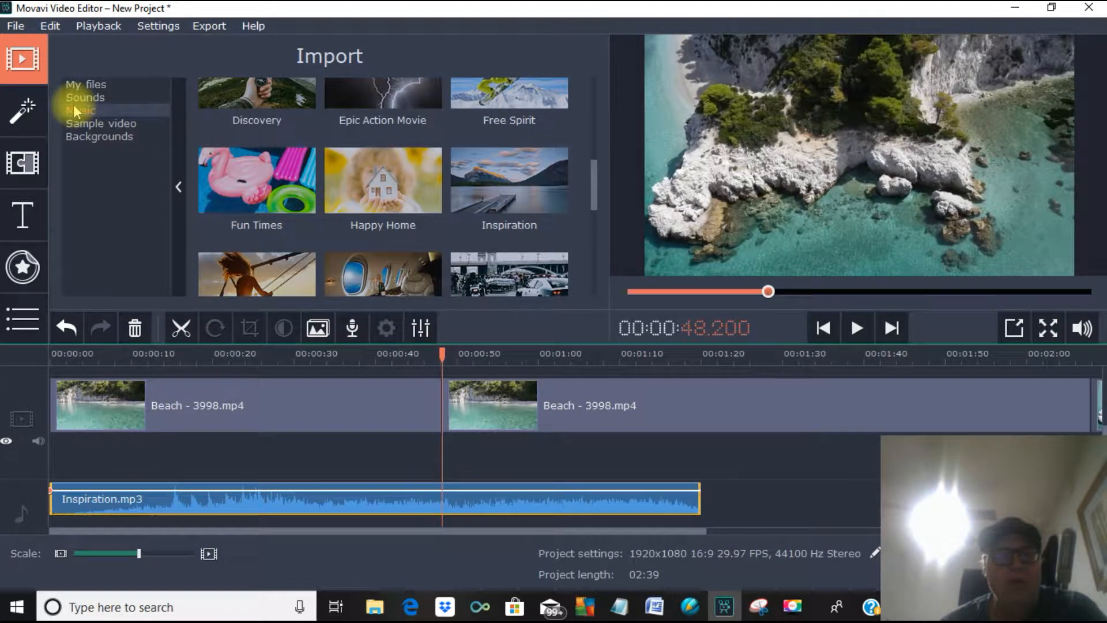
pyautogui.click(50, 26)
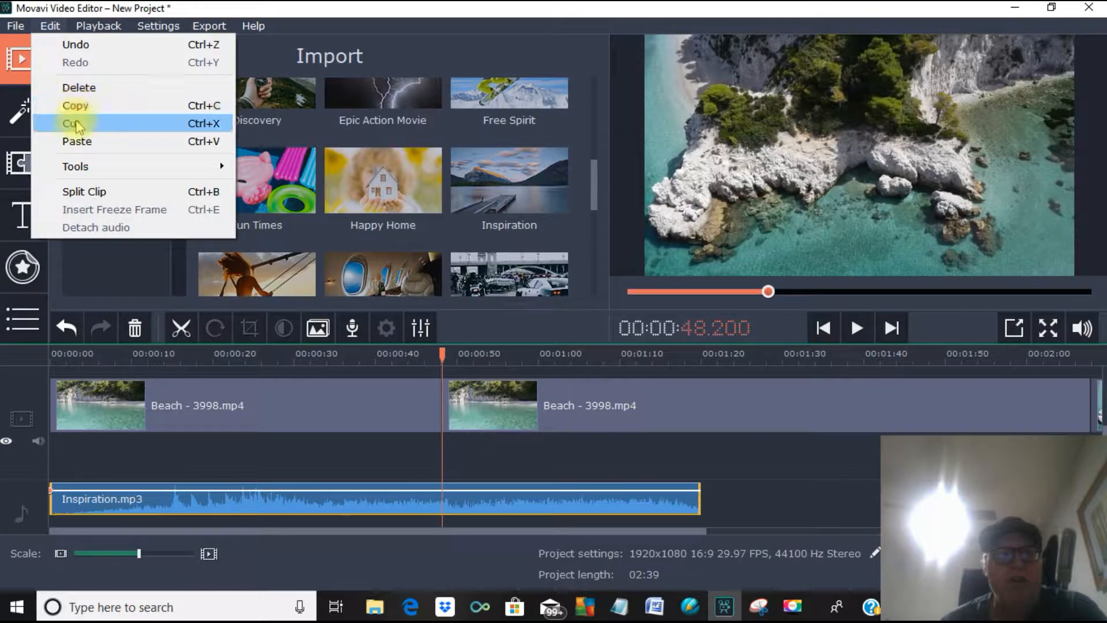
pyautogui.click(77, 141)
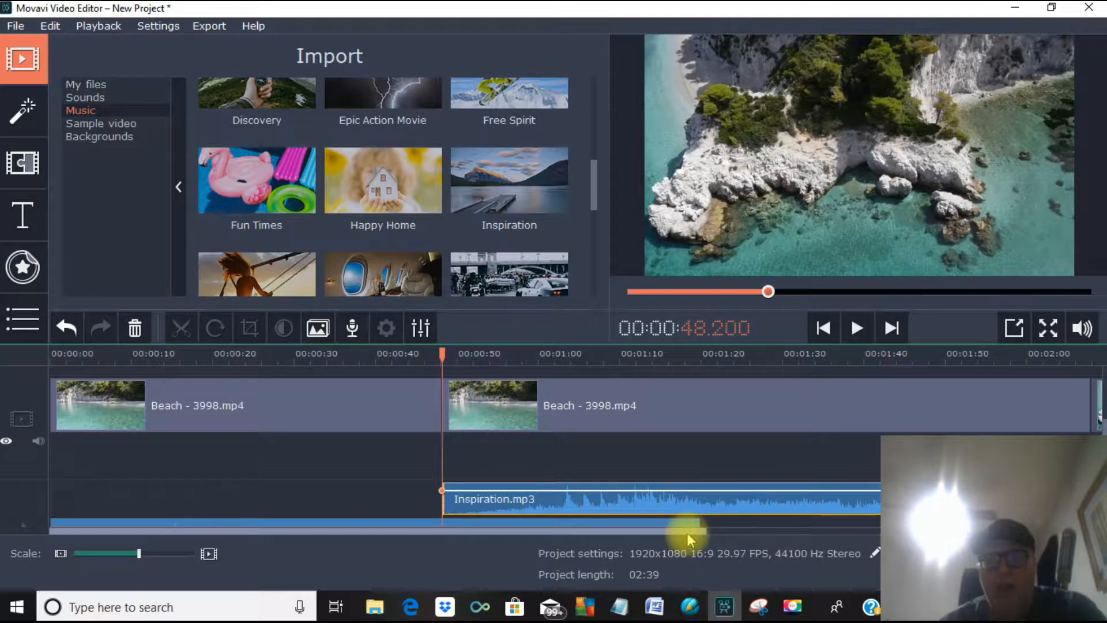
# Move the pasted Inspiration clip onto the main audio track so it starts at 00:01:20.000, directly after the first music clip
pyautogui.moveTo(687, 532); pyautogui.dragTo(793, 531)
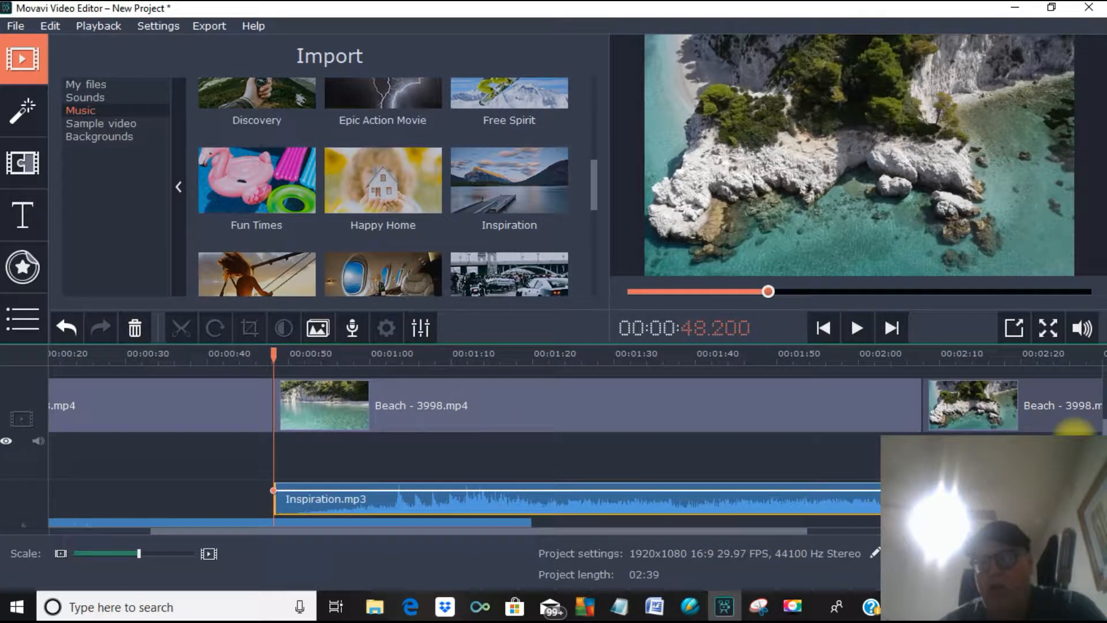
pyautogui.scroll(-2, 461, 450)
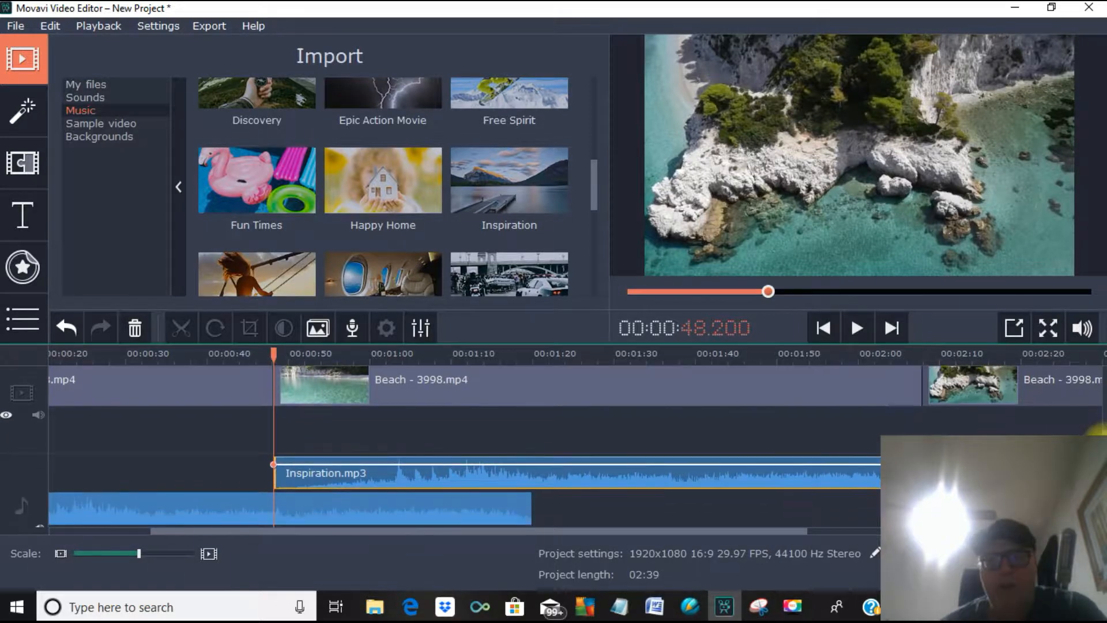
pyautogui.scroll(-1, 462, 450)
pyautogui.scroll(4, 461, 450)
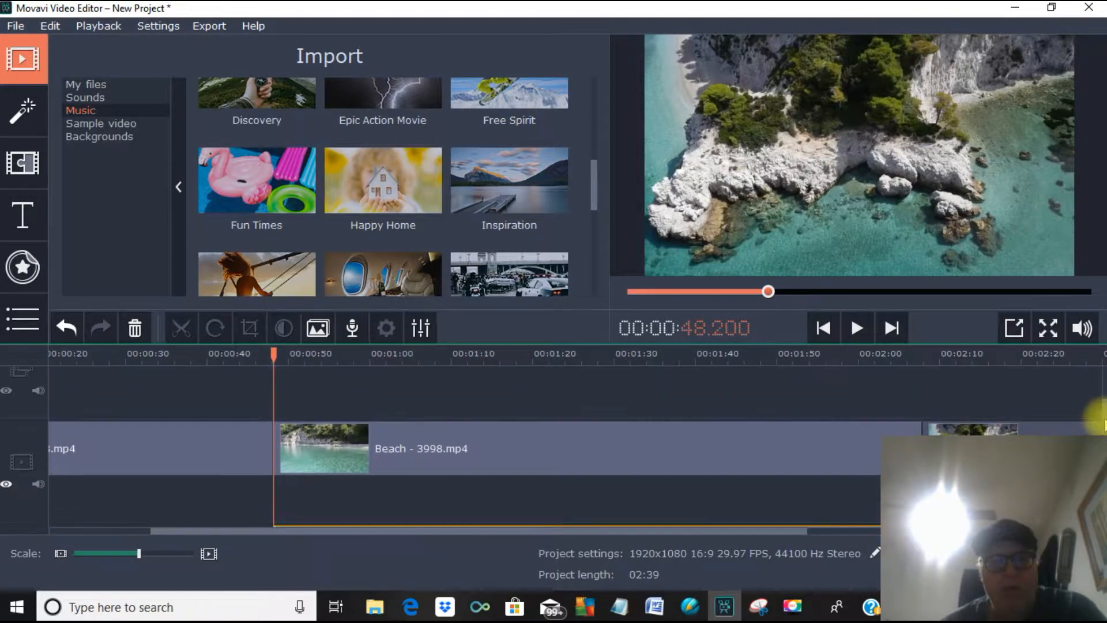
pyautogui.scroll(-2, 462, 450)
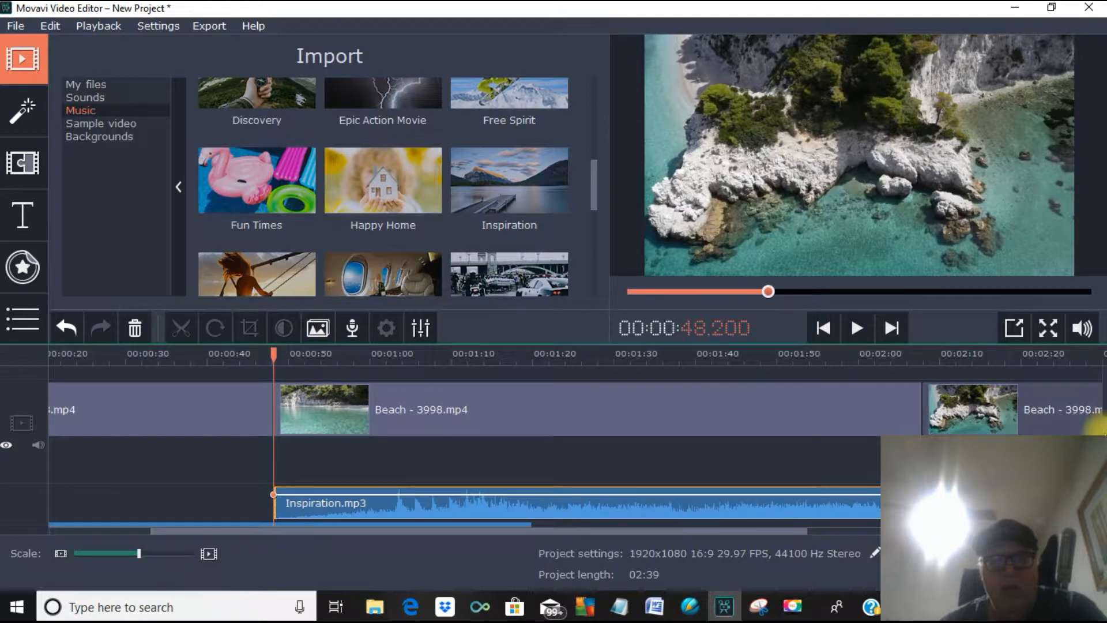
pyautogui.scroll(-1, 461, 450)
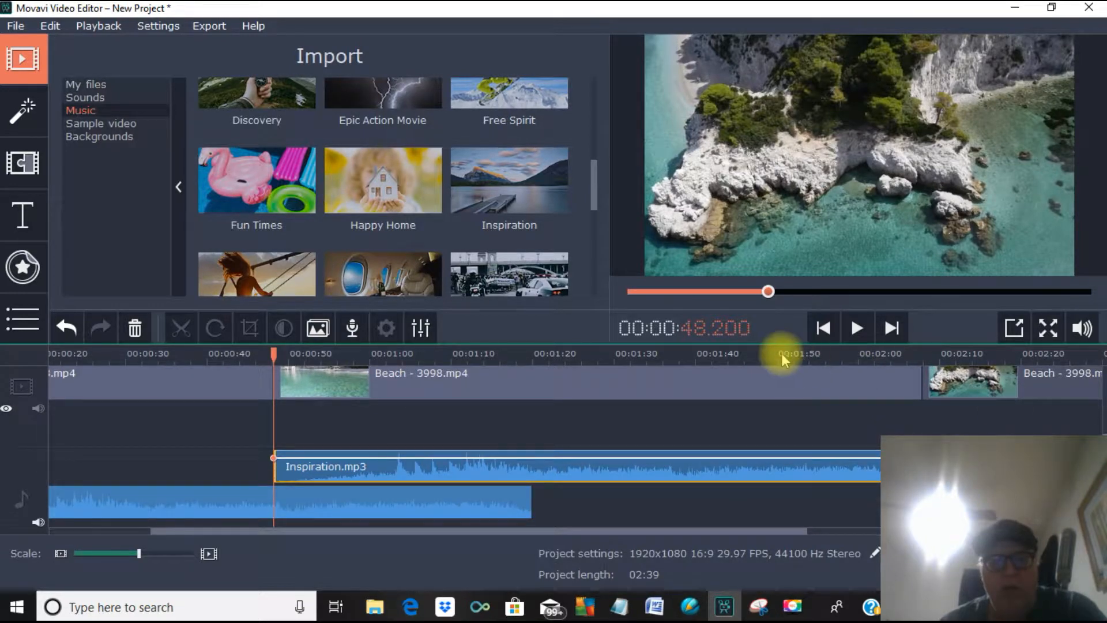
pyautogui.moveTo(565, 462); pyautogui.dragTo(823, 496)
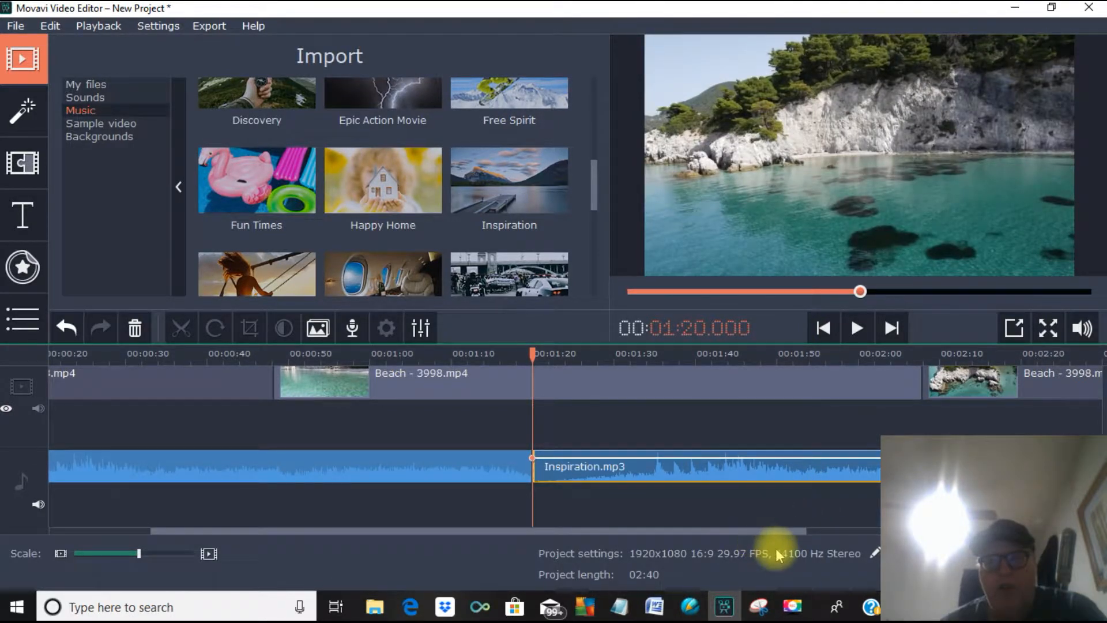
# Scrub through the timeline to the end of the project and play the preview
pyautogui.moveTo(754, 529); pyautogui.dragTo(864, 505)
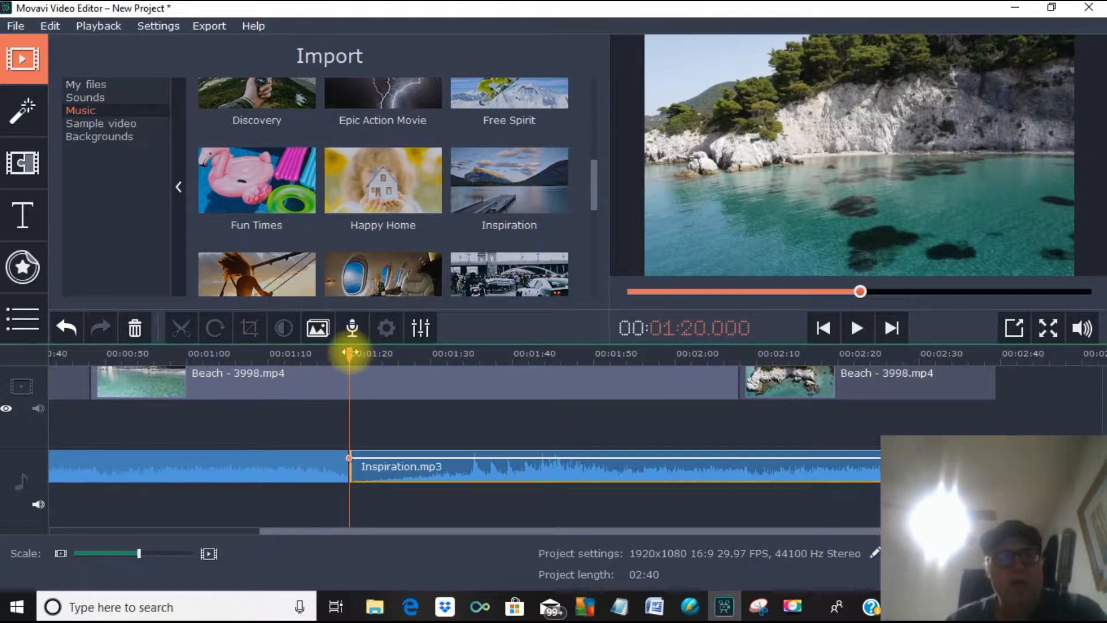
pyautogui.moveTo(350, 352); pyautogui.dragTo(265, 352)
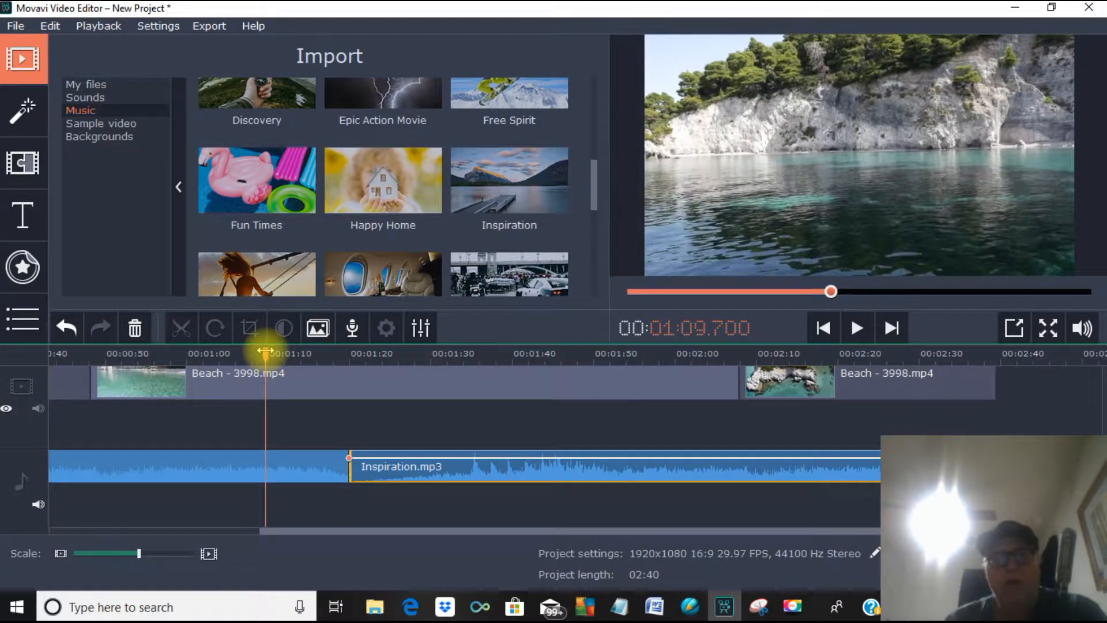
pyautogui.moveTo(265, 352); pyautogui.dragTo(1027, 434)
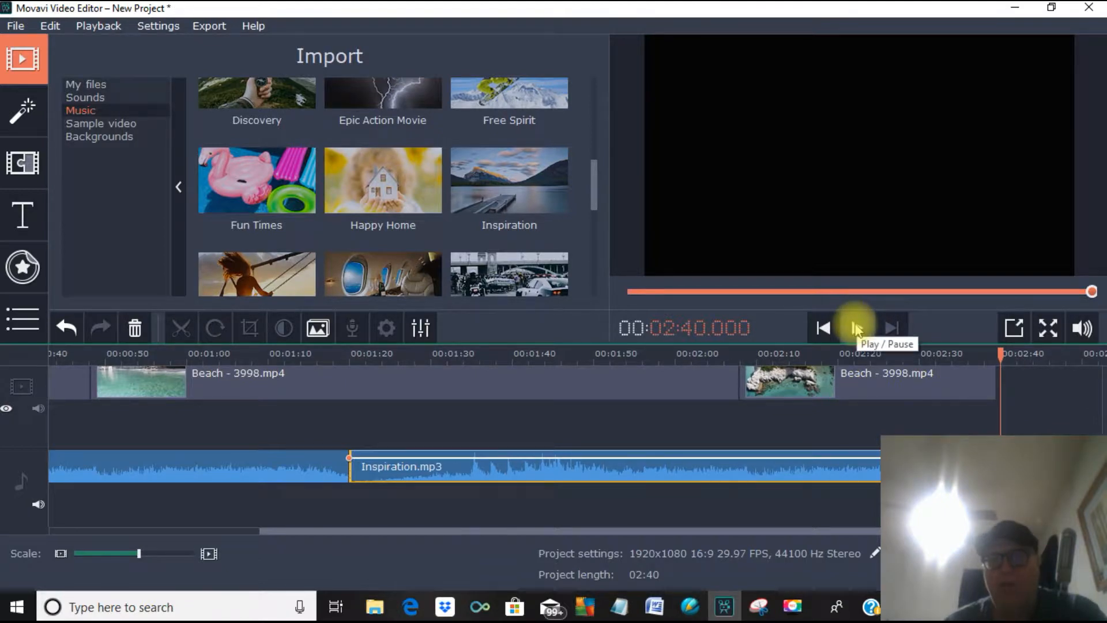
pyautogui.click(857, 328)
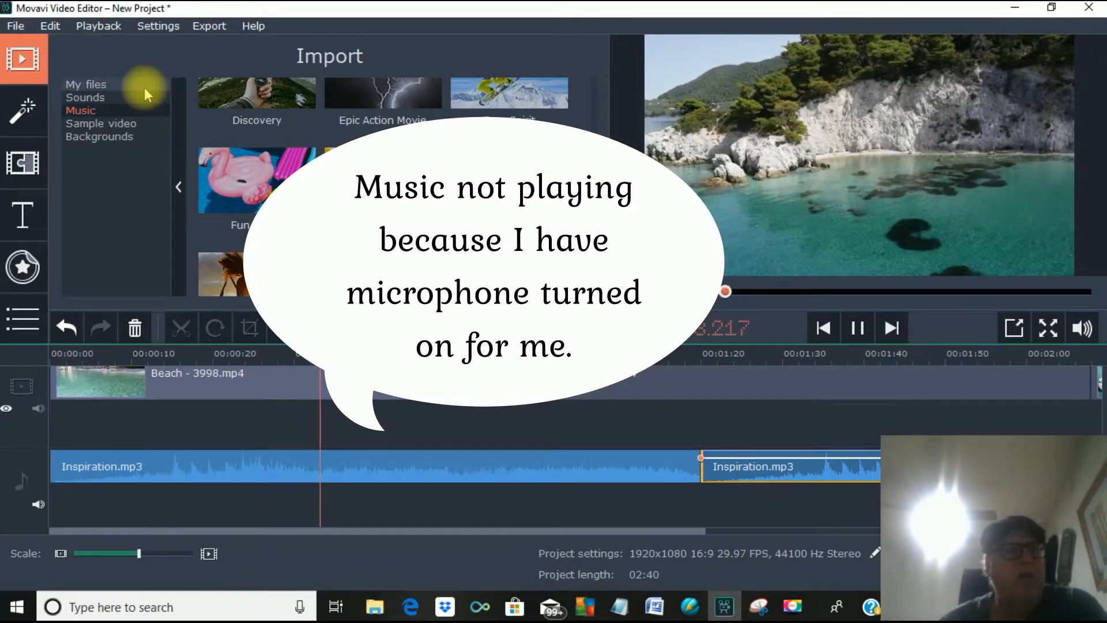
# Preview the Retro filter Old movie - grayscale, and split the second Beach - 3998 clip at 00:00:53.900
pyautogui.click(26, 110)
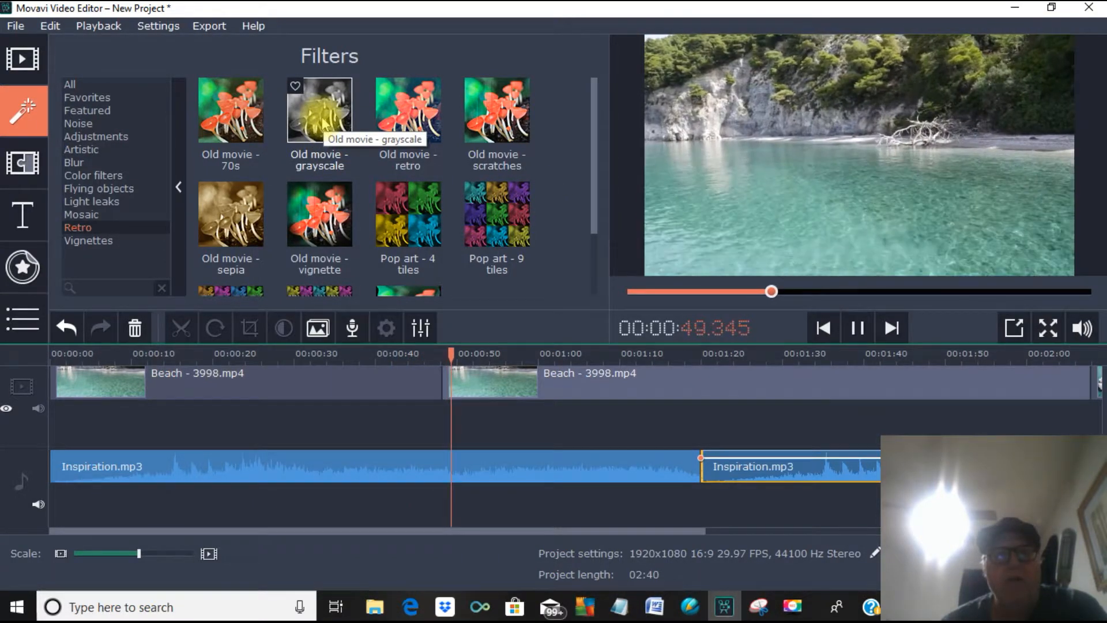
pyautogui.click(324, 124)
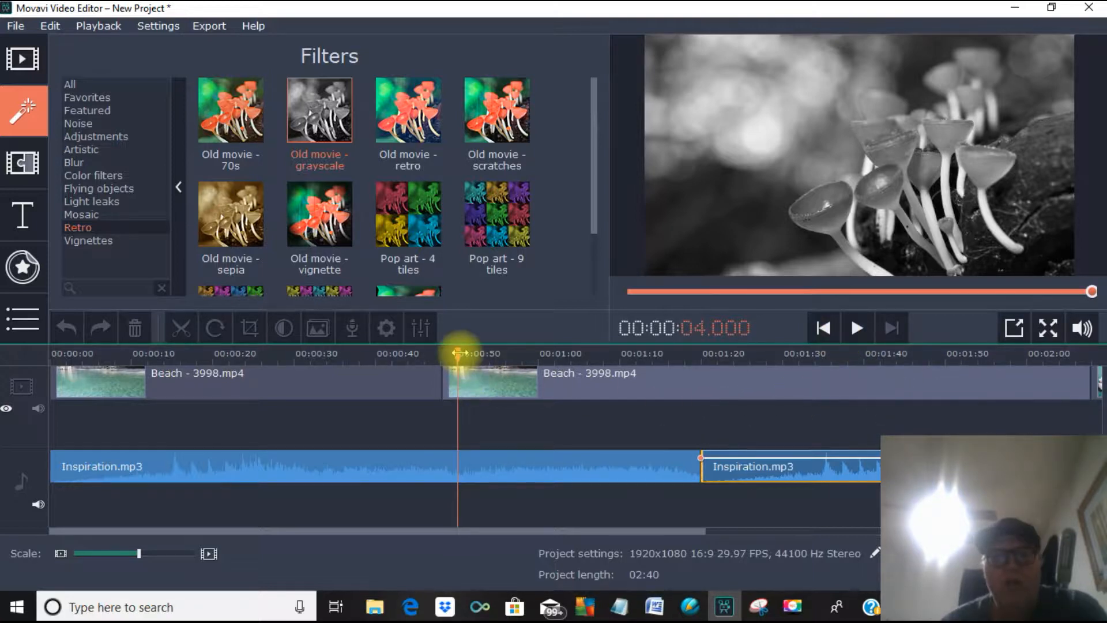
pyautogui.moveTo(460, 352); pyautogui.dragTo(488, 353)
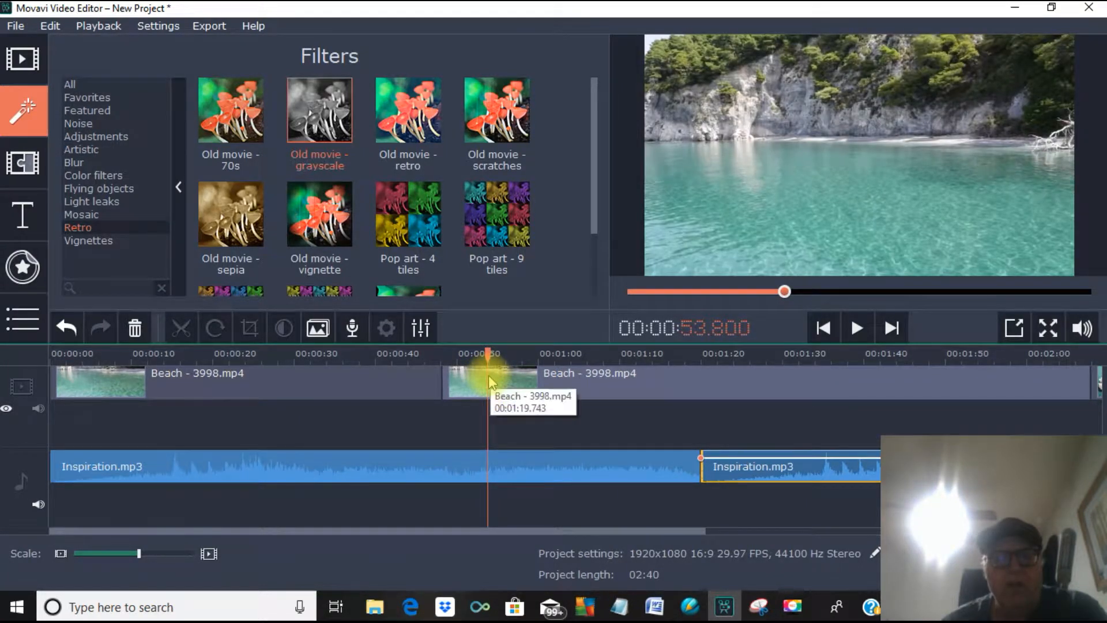
pyautogui.click(490, 380)
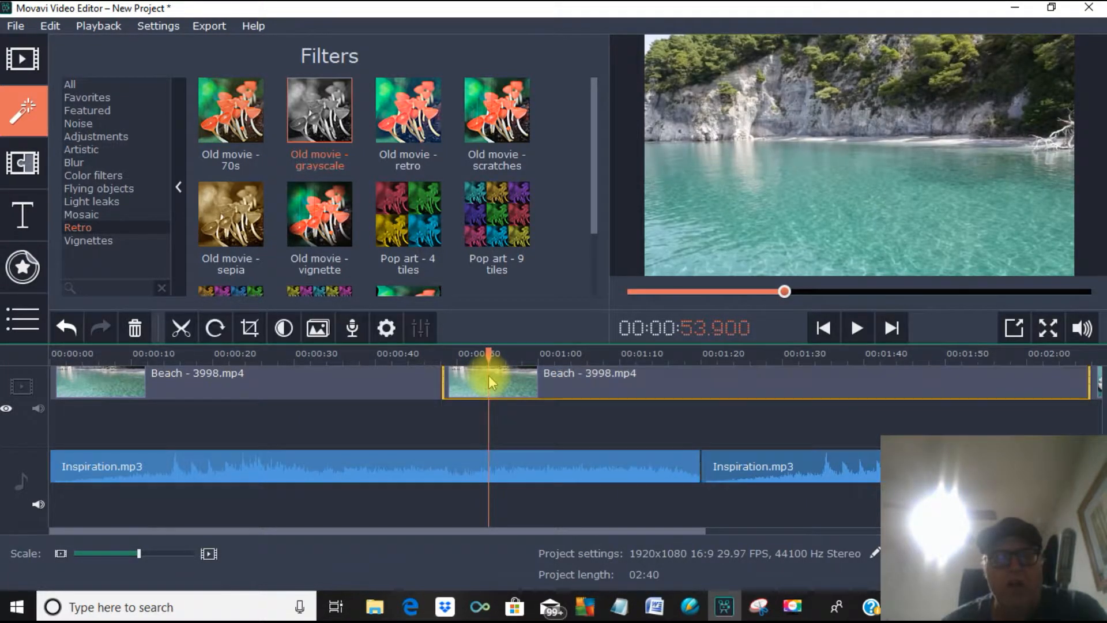
pyautogui.click(181, 327)
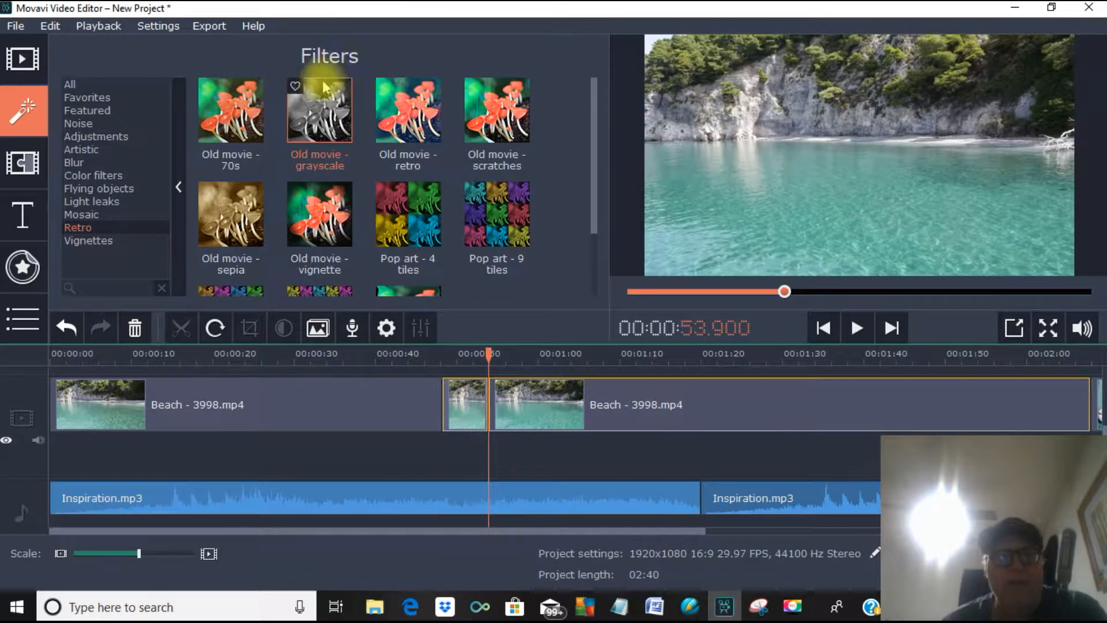
# Apply the Old movie - grayscale filter to the clip piece after the split and play the preview from 00:00:45.400
pyautogui.moveTo(313, 97); pyautogui.dragTo(499, 422)
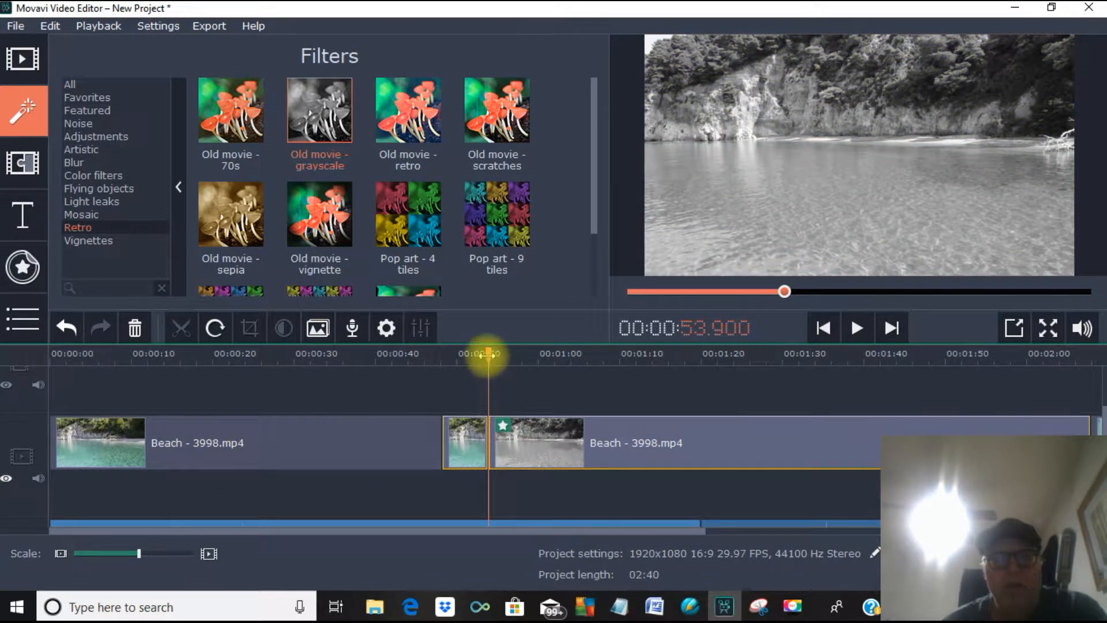
pyautogui.moveTo(488, 355); pyautogui.dragTo(420, 360)
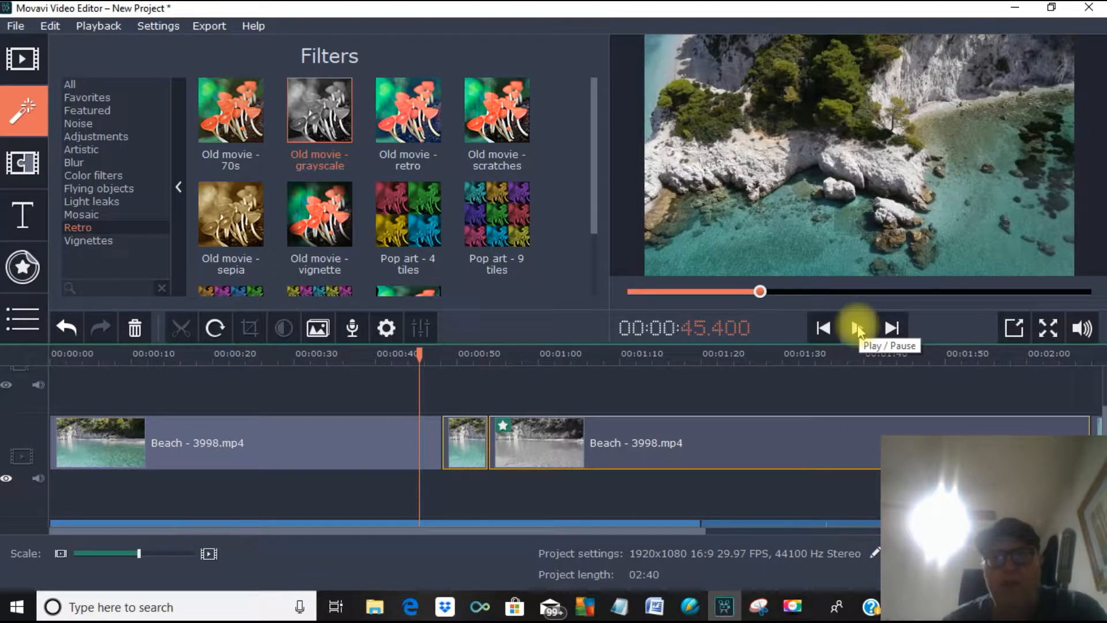
pyautogui.click(858, 329)
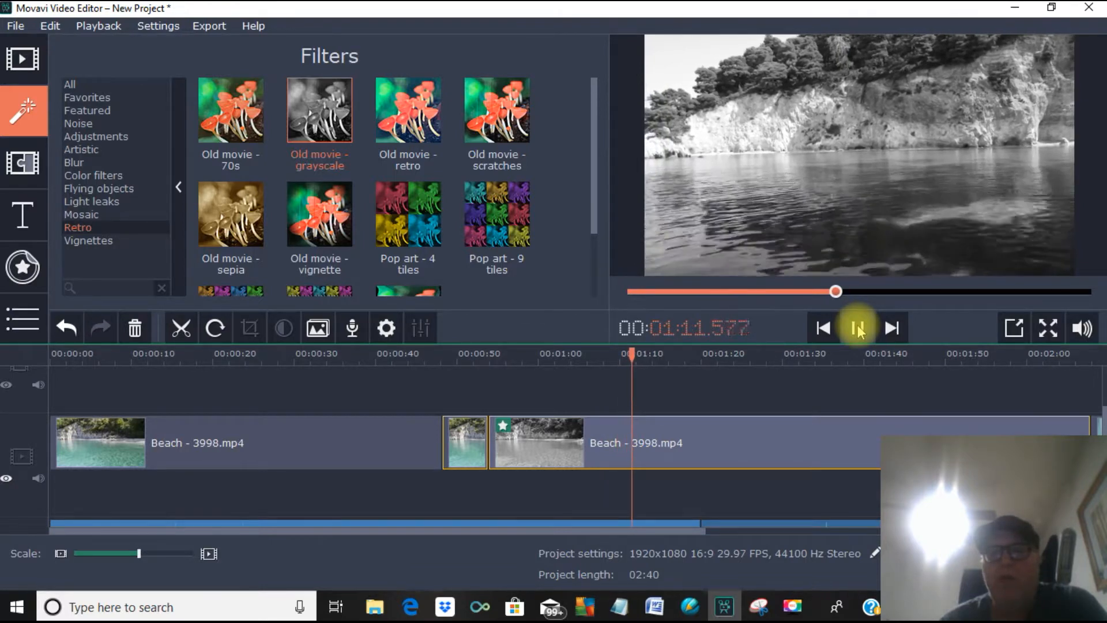
pyautogui.click(858, 329)
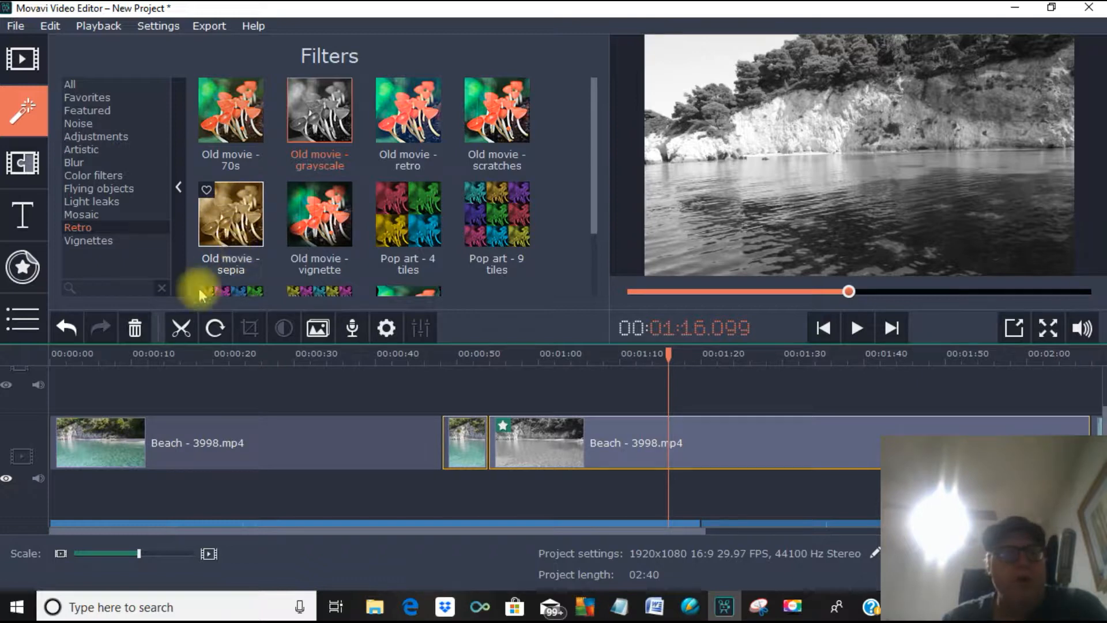
# Split the grayscale clip at 00:01:16.099 and remove the Old movie - grayscale filter from the piece after the split
pyautogui.click(181, 330)
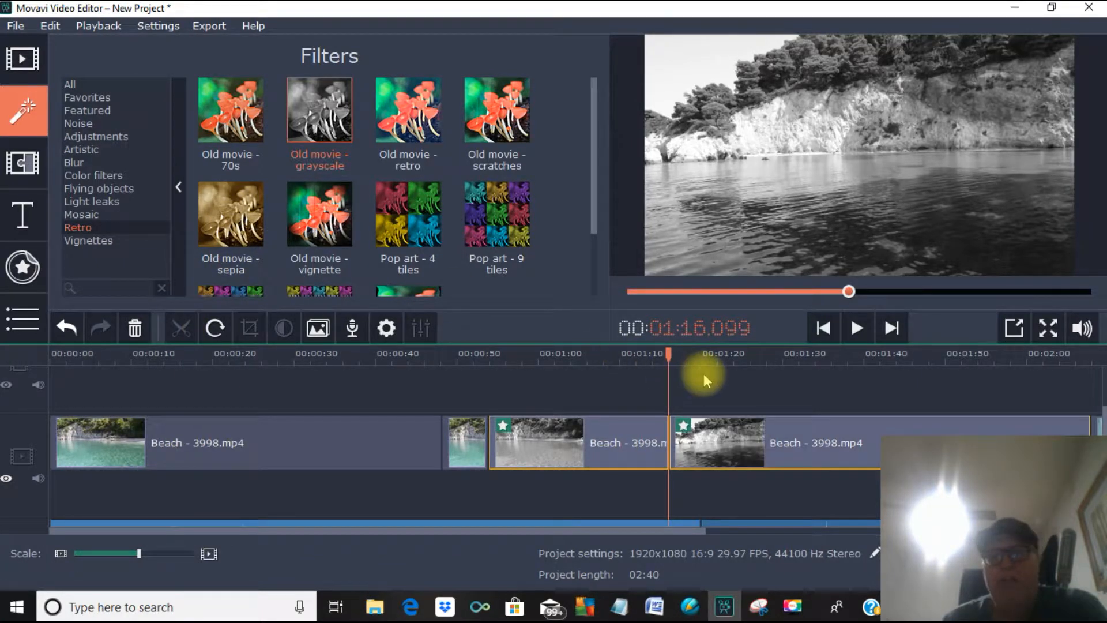
pyautogui.click(684, 431)
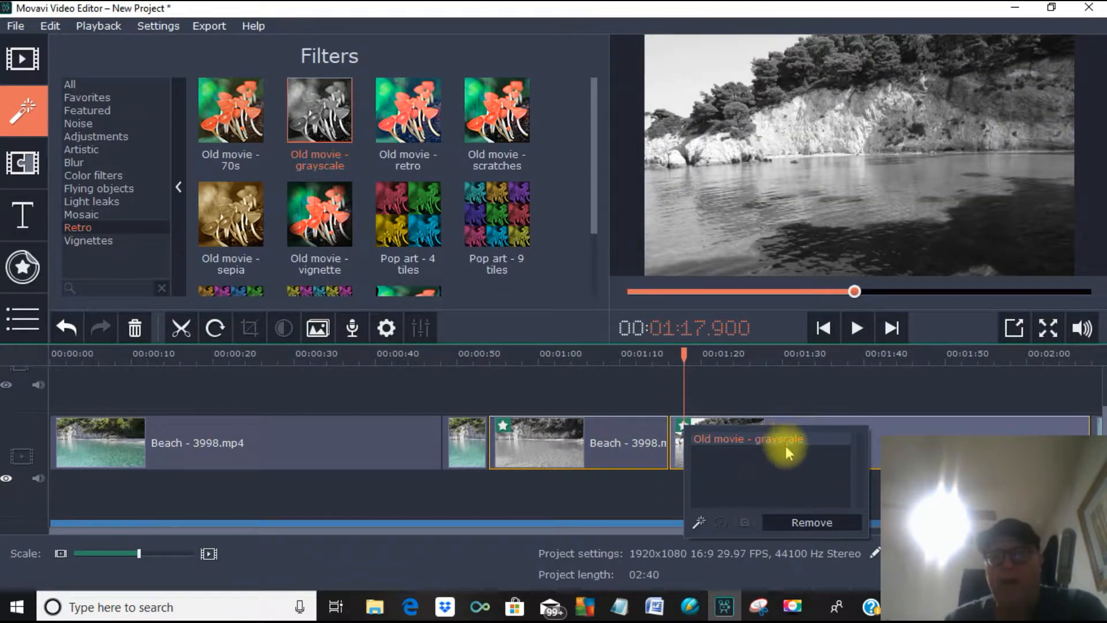
pyautogui.click(813, 523)
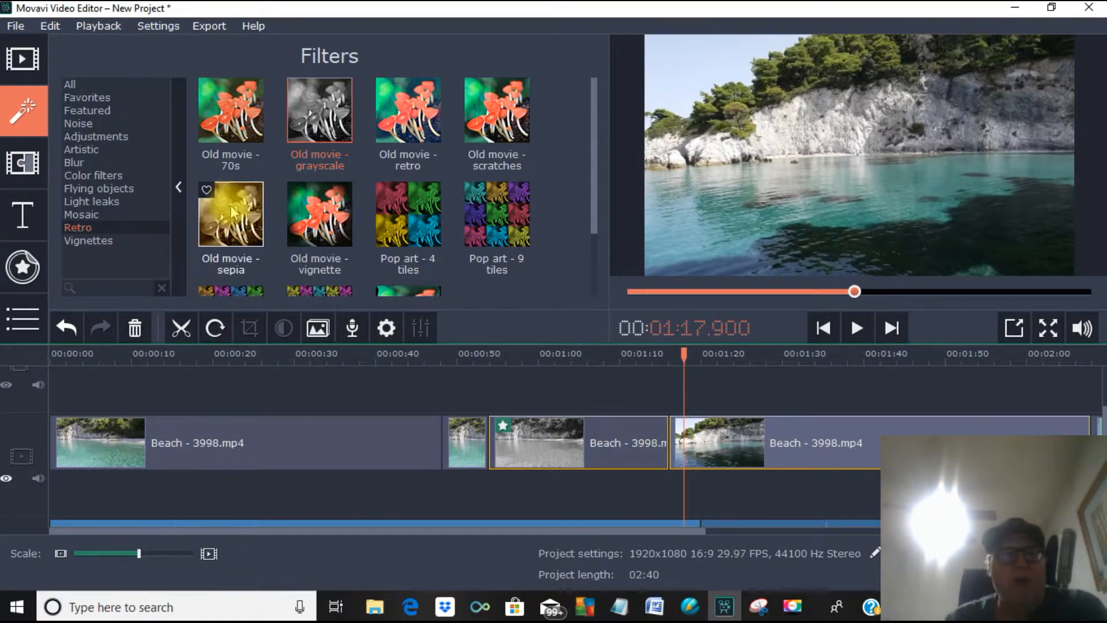
# Apply the Old movie - sepia and Old movie - scratches filters to the clip piece starting at 00:01:16.099
pyautogui.moveTo(231, 213); pyautogui.dragTo(676, 422)
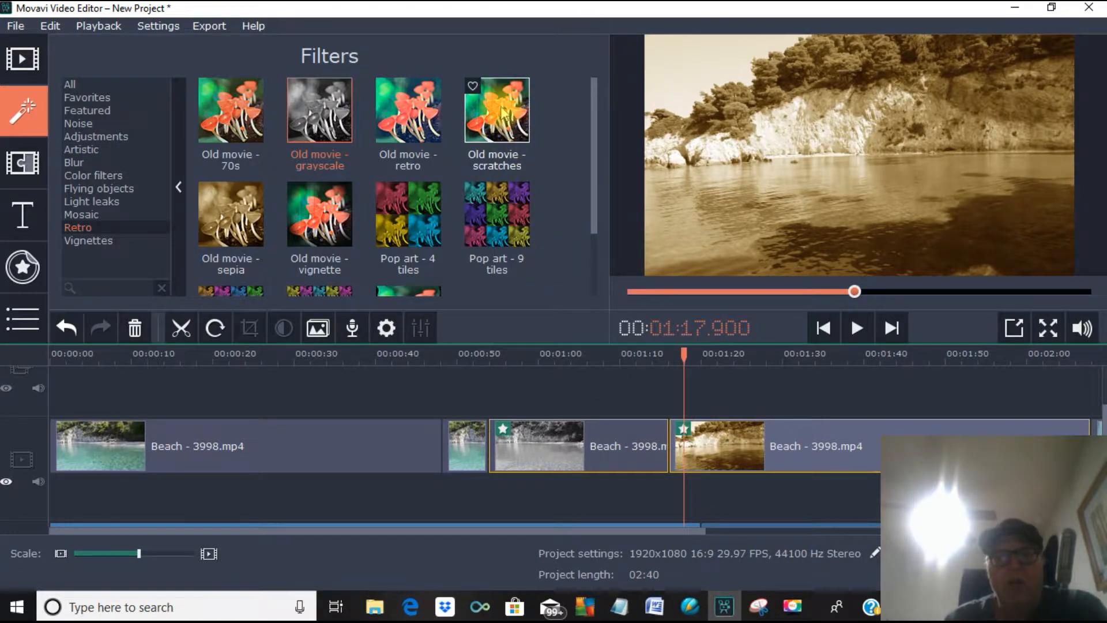
pyautogui.moveTo(501, 112); pyautogui.dragTo(685, 445)
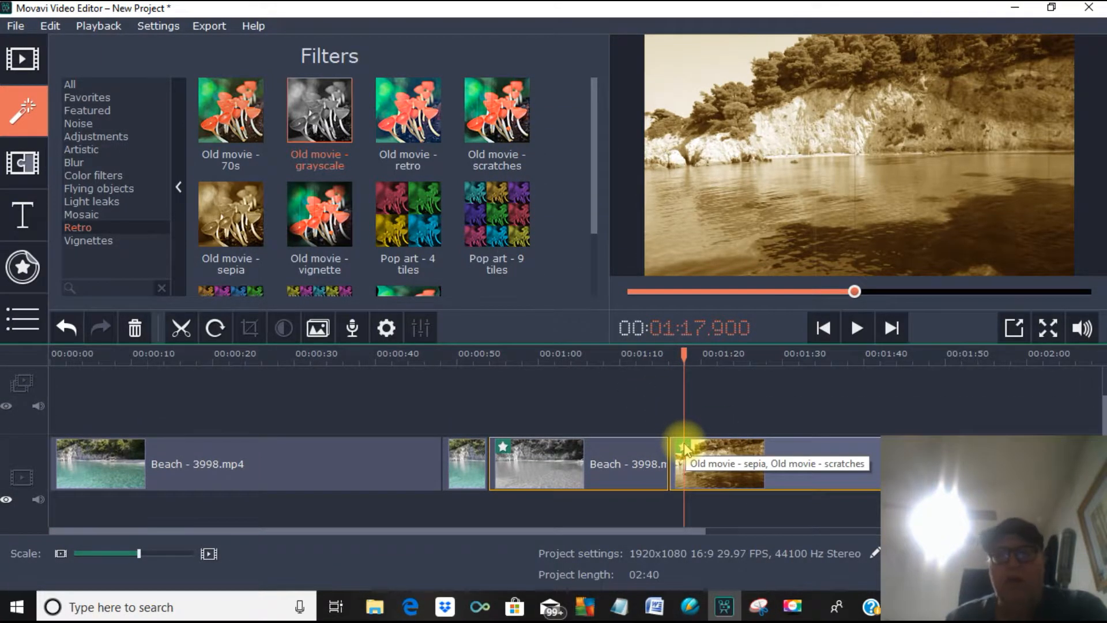
pyautogui.click(686, 372)
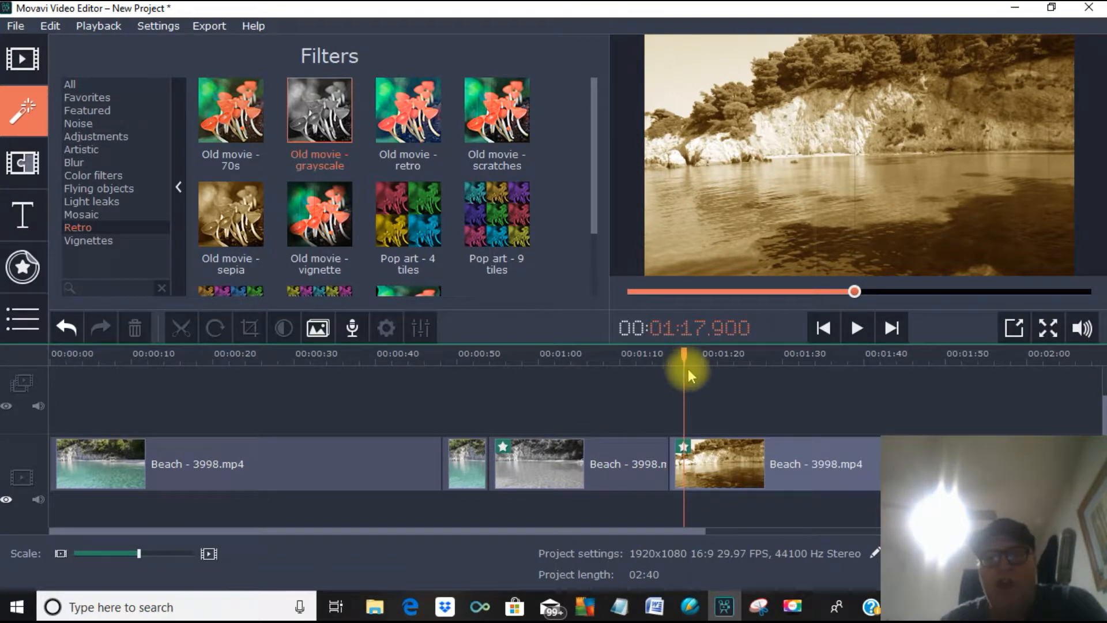
# Play the preview from within the grayscale piece into the sepia piece to check the filter change
pyautogui.click(574, 355)
pyautogui.click(857, 327)
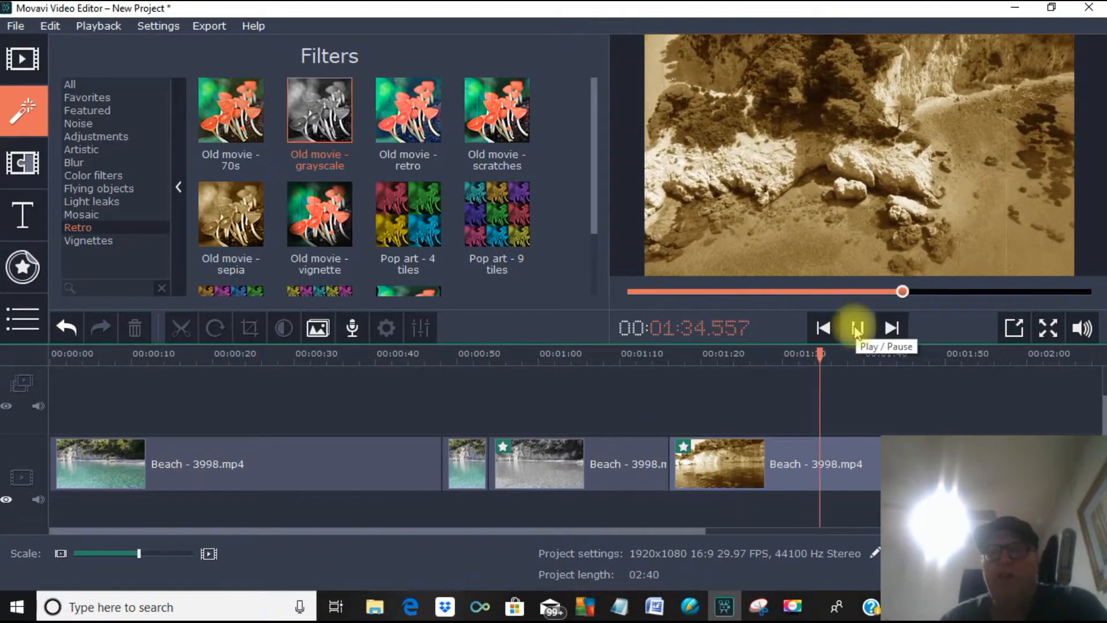
pyautogui.click(857, 329)
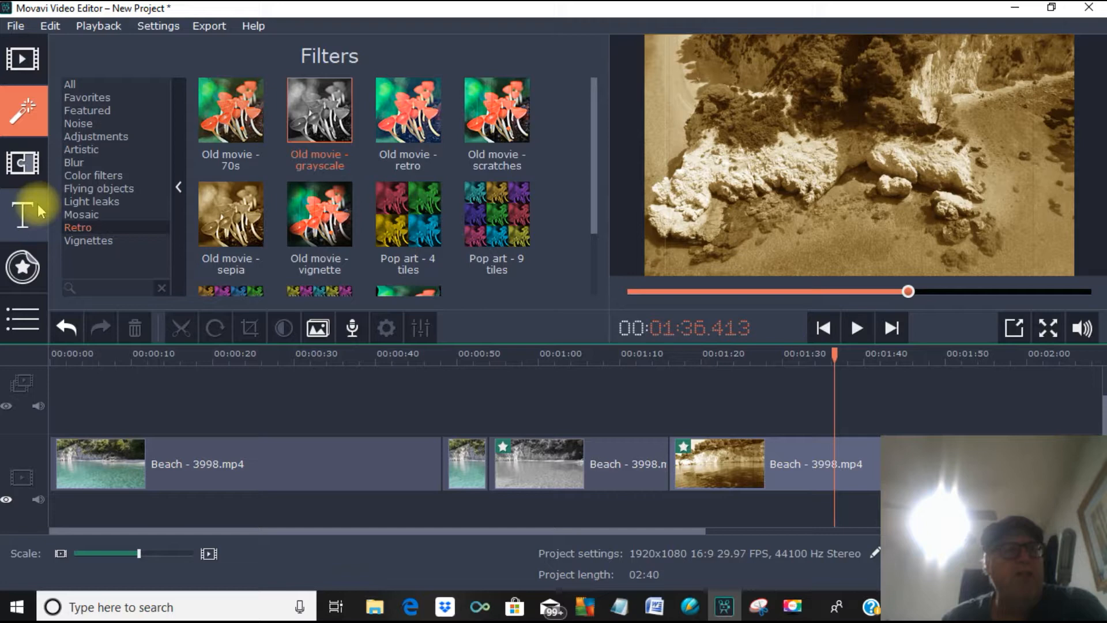
# Add the Warp transition Pinwheel - 13 parts between the grayscale and sepia pieces, and play it back from 00:01:10.300
pyautogui.click(33, 167)
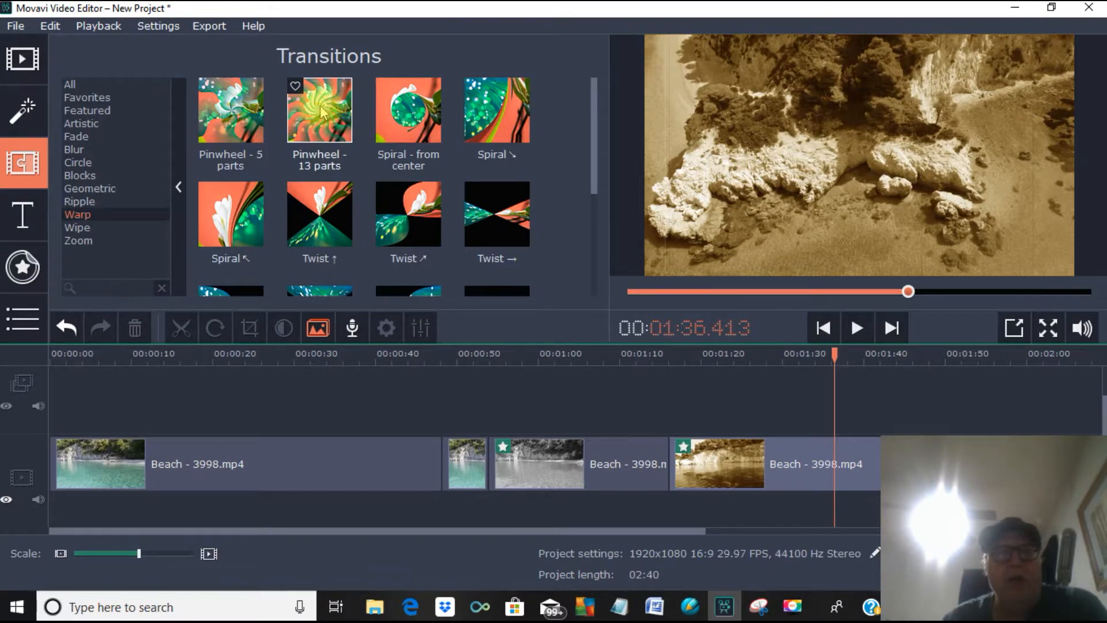
pyautogui.moveTo(322, 111); pyautogui.dragTo(653, 468)
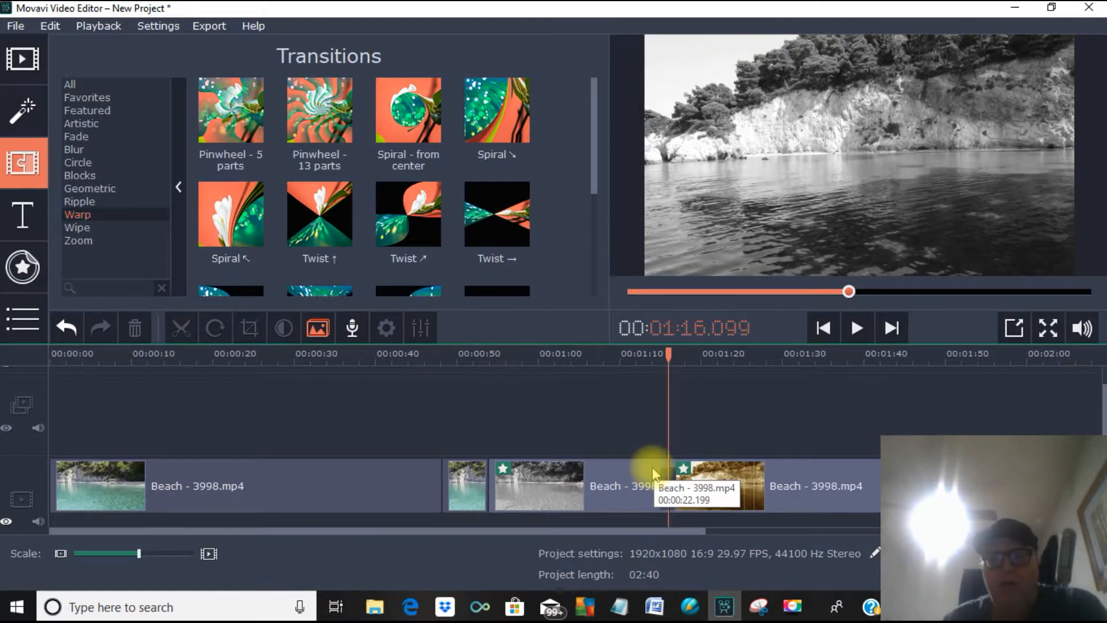
pyautogui.moveTo(668, 354); pyautogui.dragTo(623, 358)
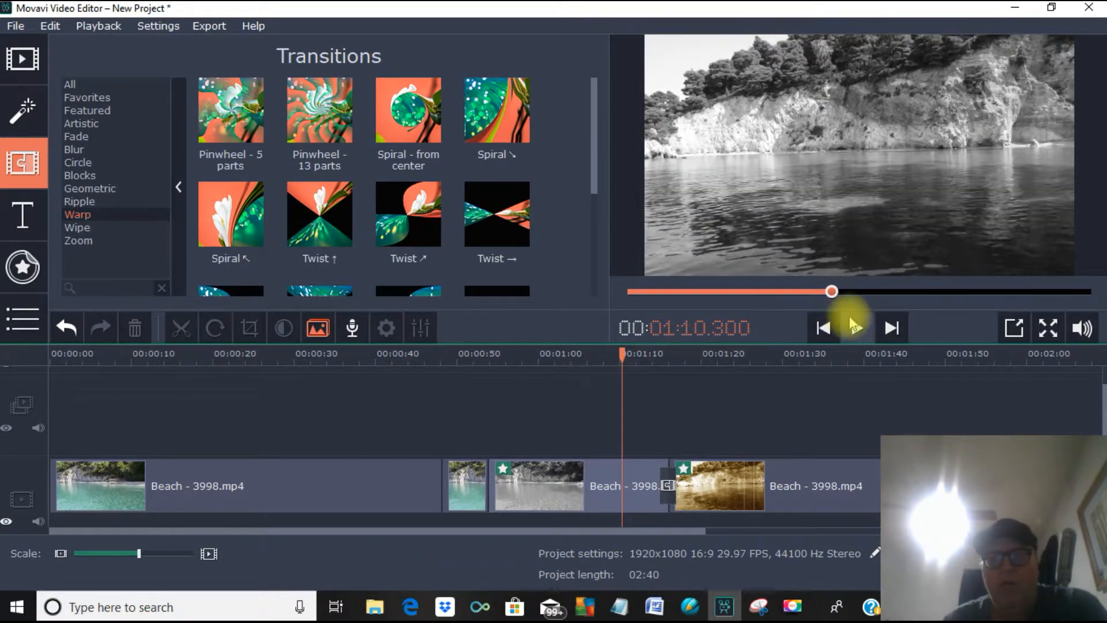
pyautogui.click(856, 328)
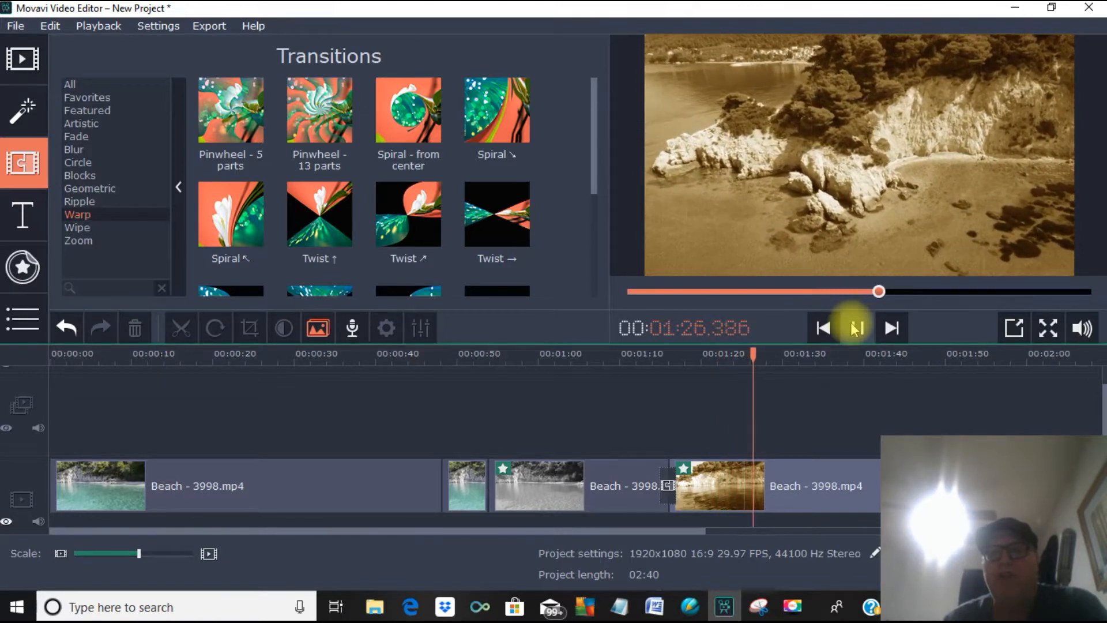
pyautogui.click(856, 328)
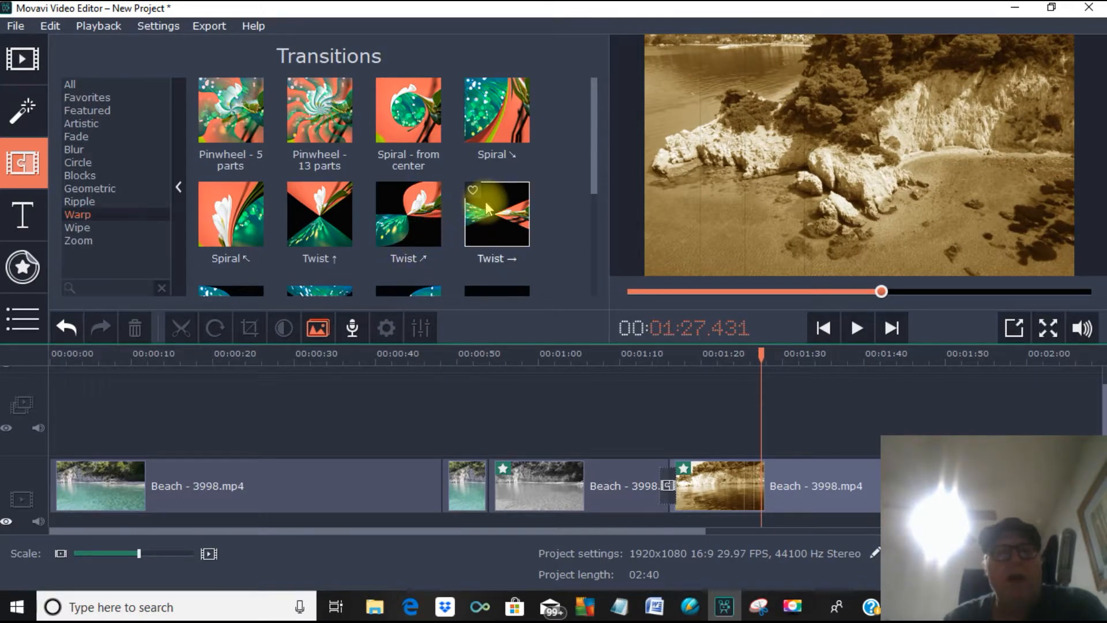
# Add the Twist → transition between the short colour piece and the grayscale piece, and play it back from 00:00:46.700
pyautogui.moveTo(490, 207); pyautogui.dragTo(466, 465)
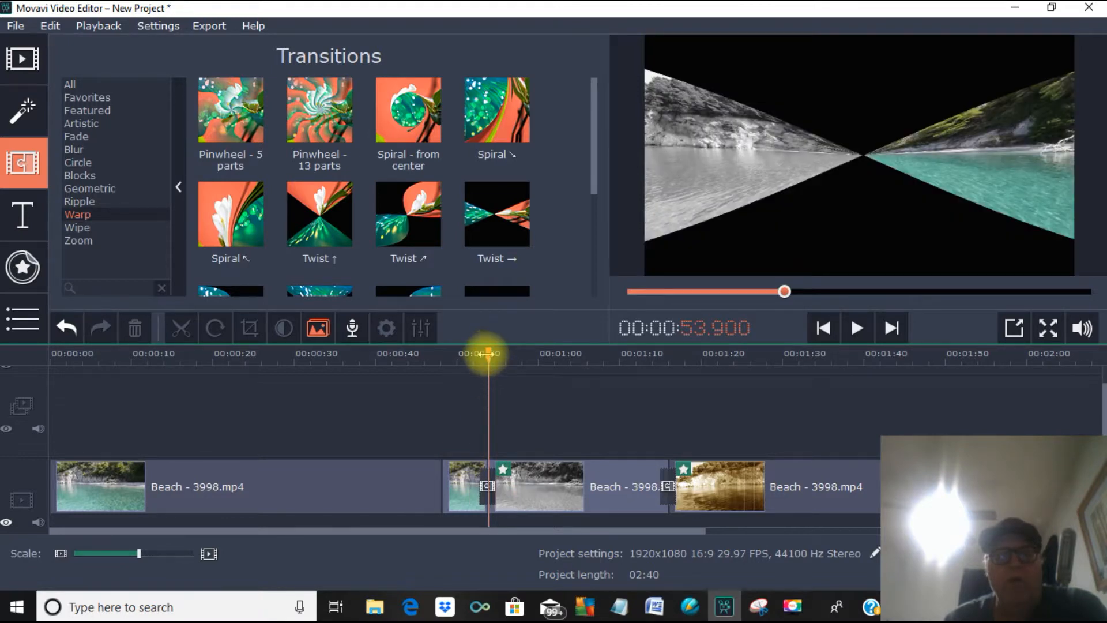
pyautogui.moveTo(486, 352); pyautogui.dragTo(430, 356)
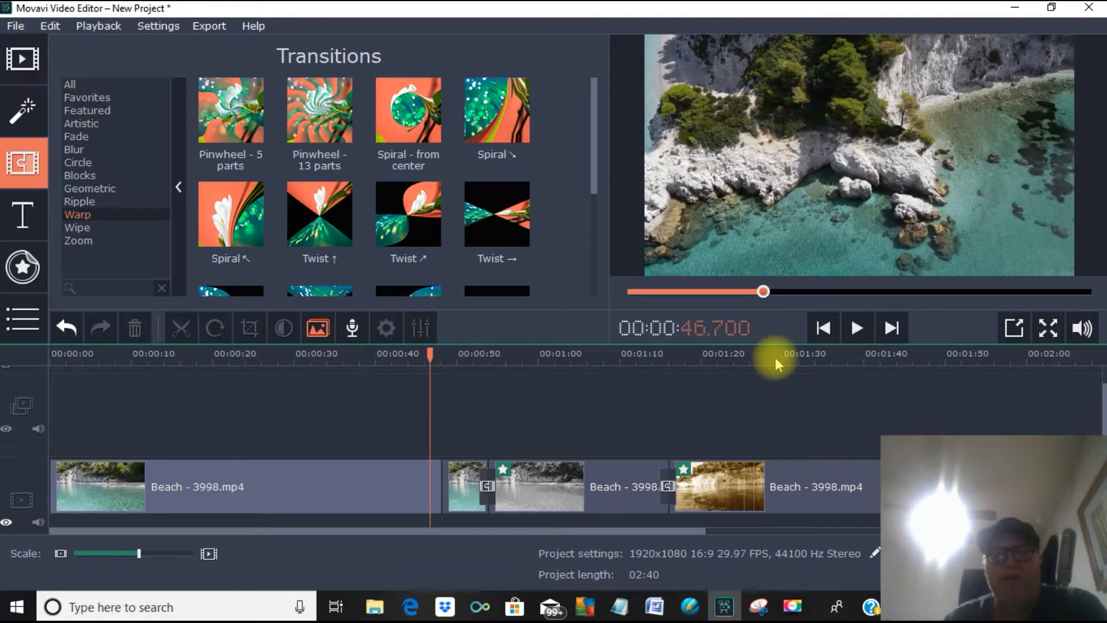
pyautogui.click(857, 329)
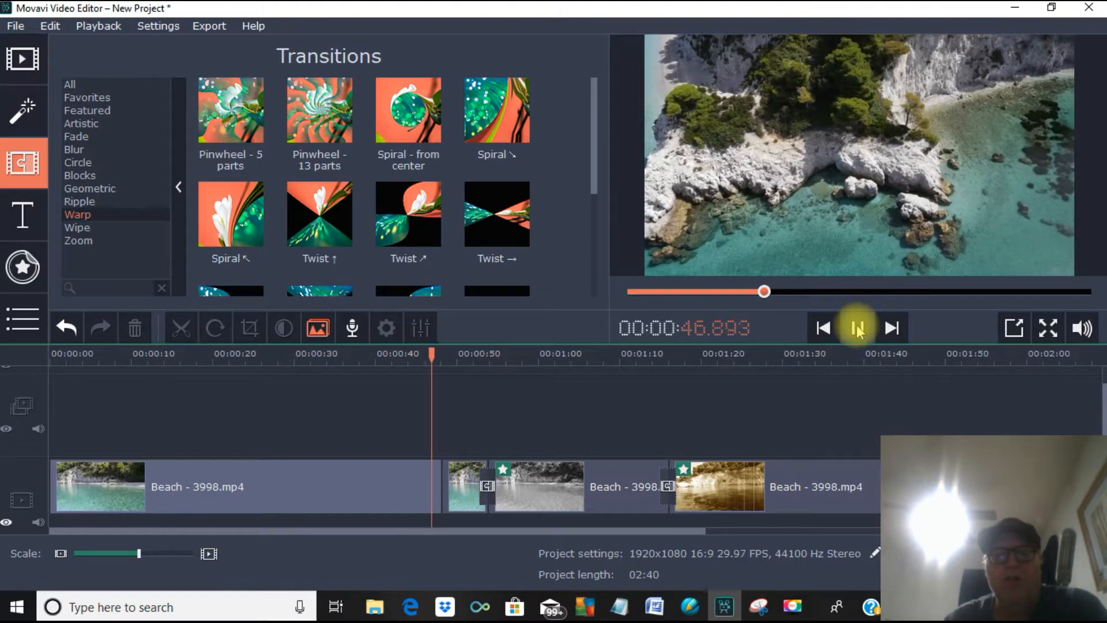